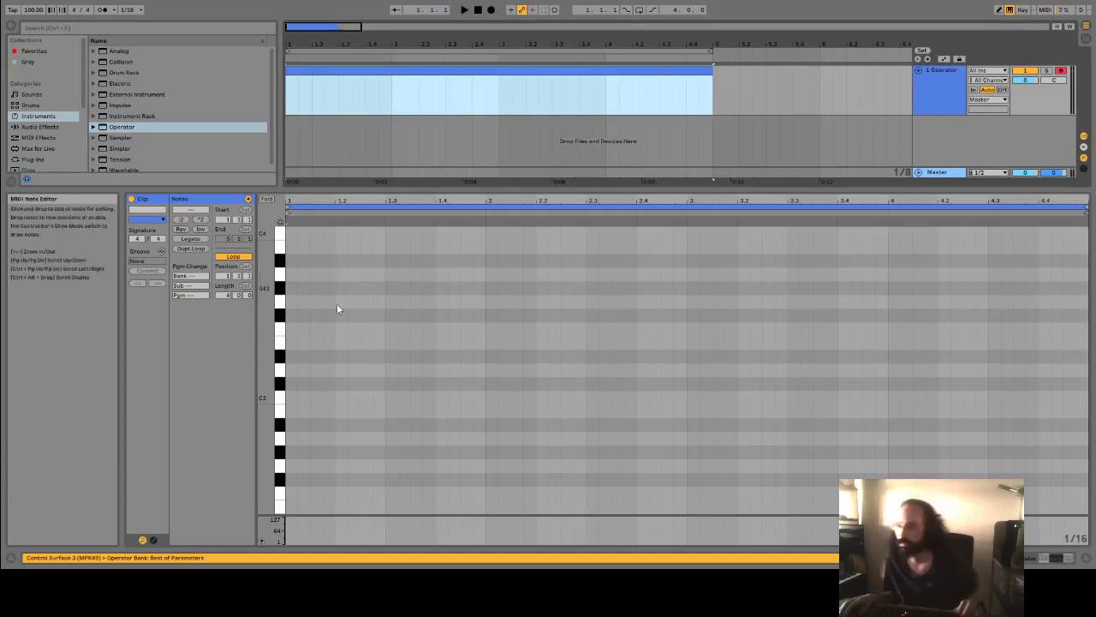
Add a one-bar C3 note at the start of the MIDI clip and play it back.
drag(292, 400, 485, 398)
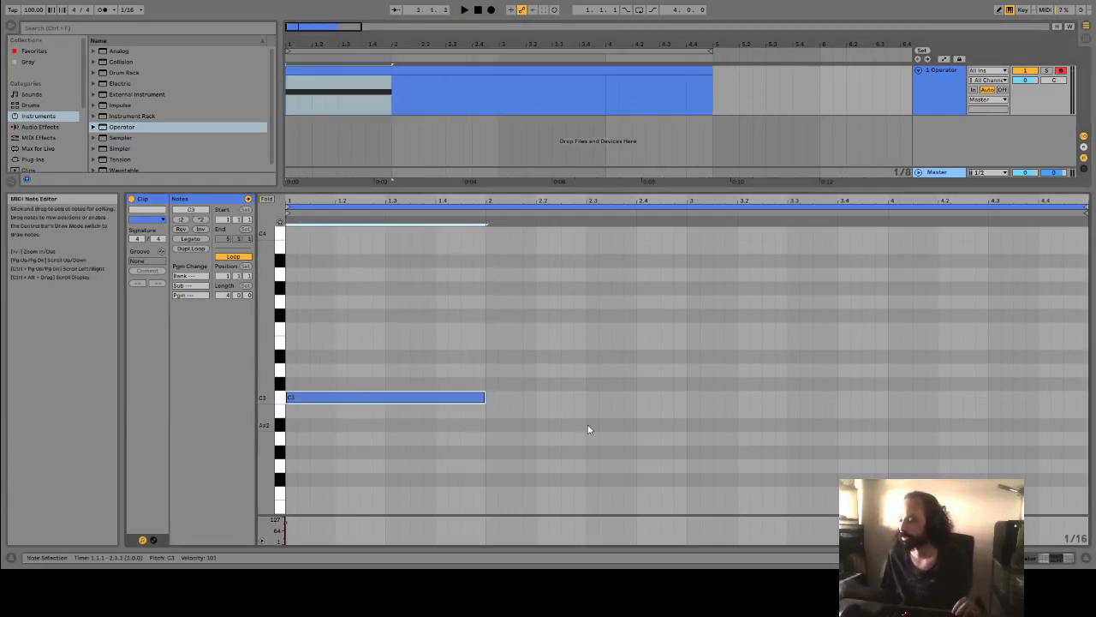
key(space)
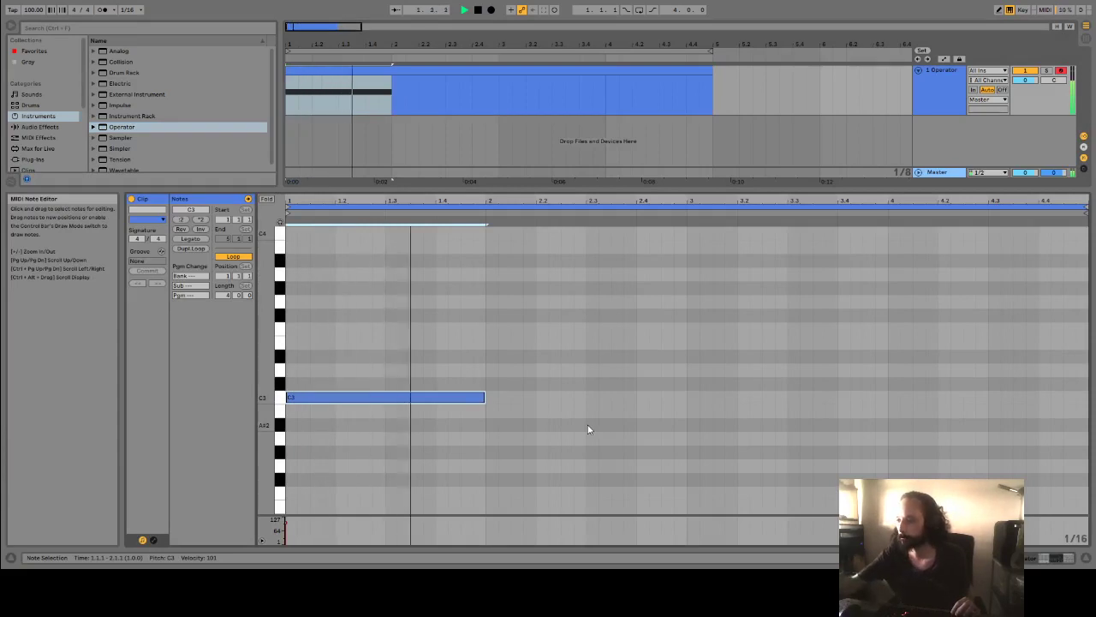
key(space)
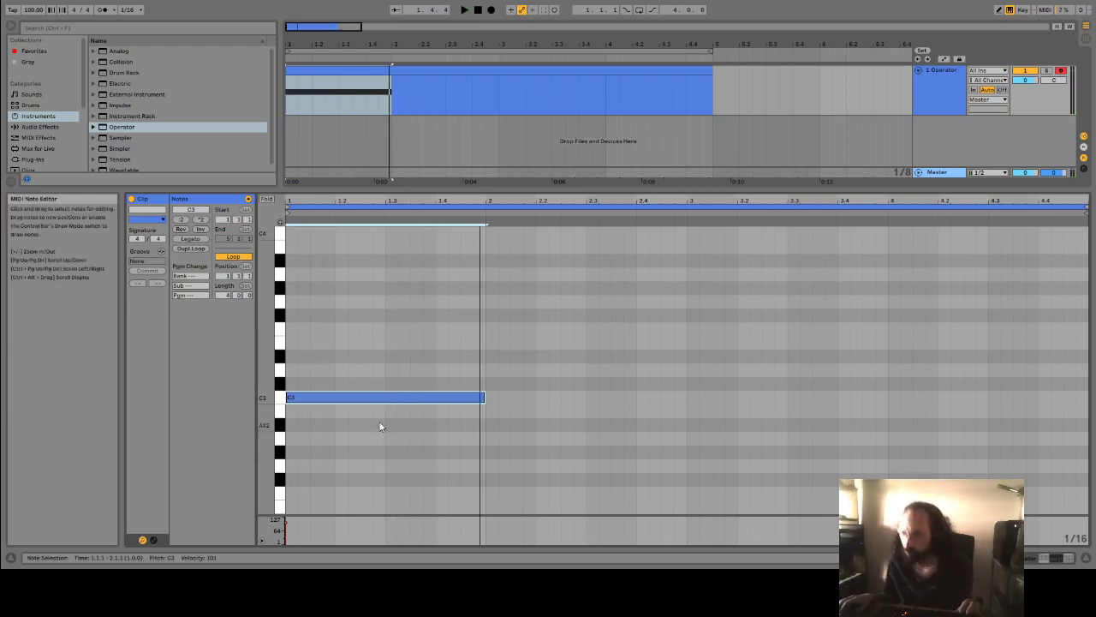
Add a one-bar E3 note in bar 2 and C3 with E3 together in bar 3, and play the result.
drag(341, 397, 754, 345)
click(573, 460)
key(space)
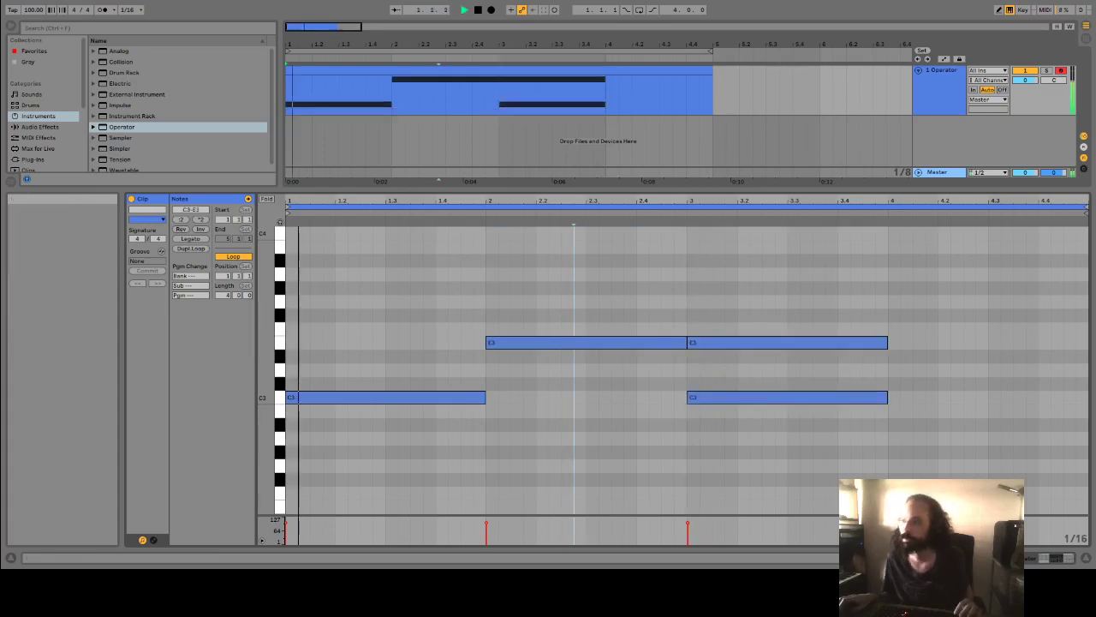
key(shift+Tab)
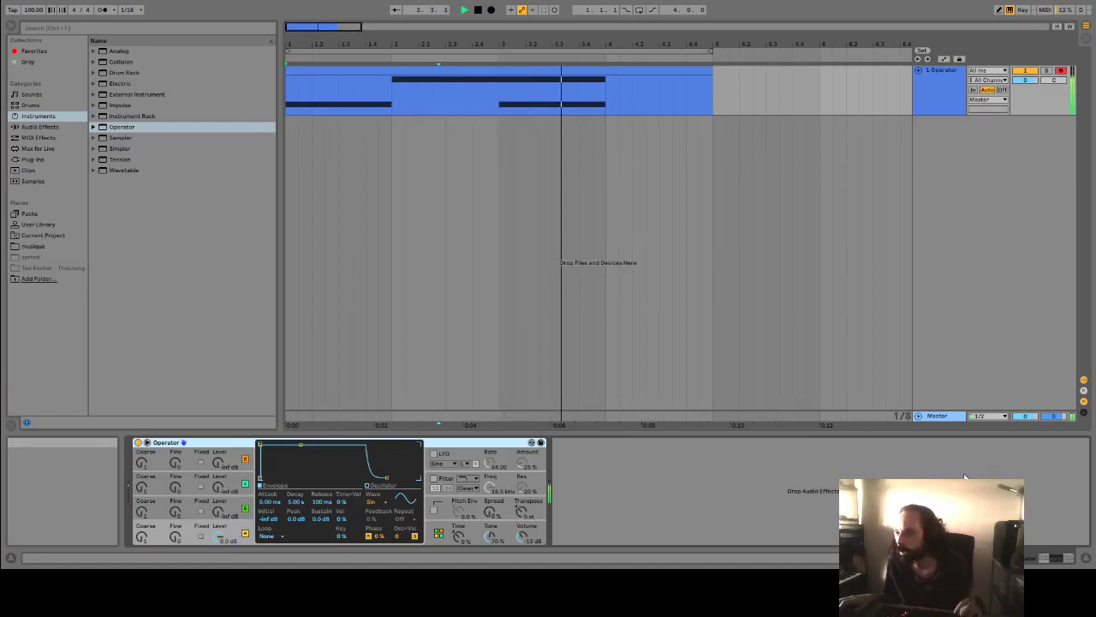
key(space)
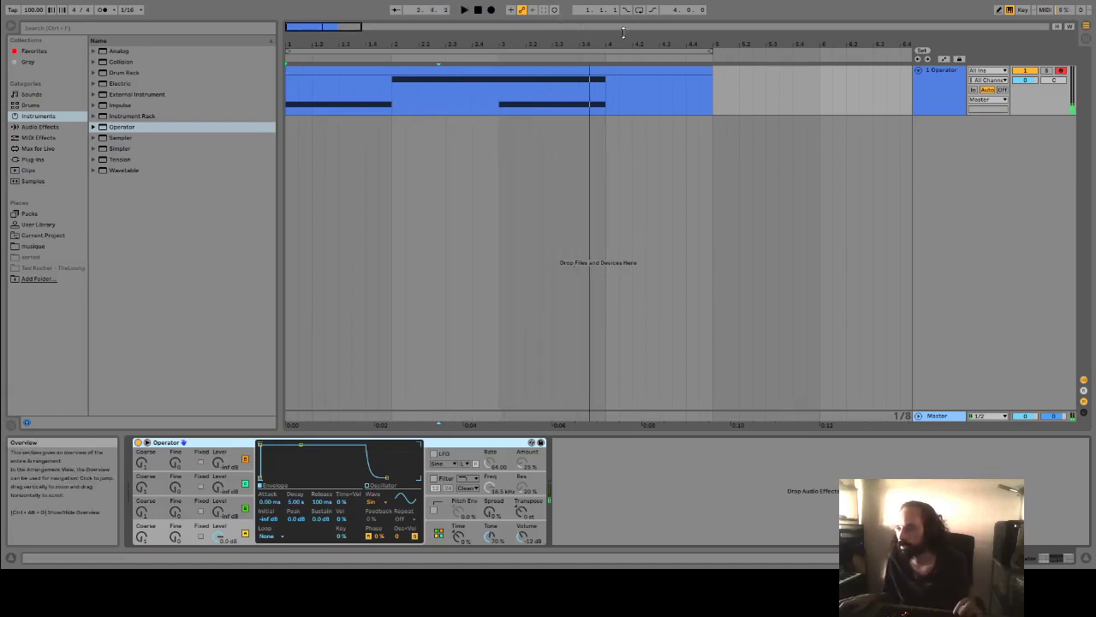
Enable arrangement looping and add a Saturator audio effect after Operator.
click(639, 11)
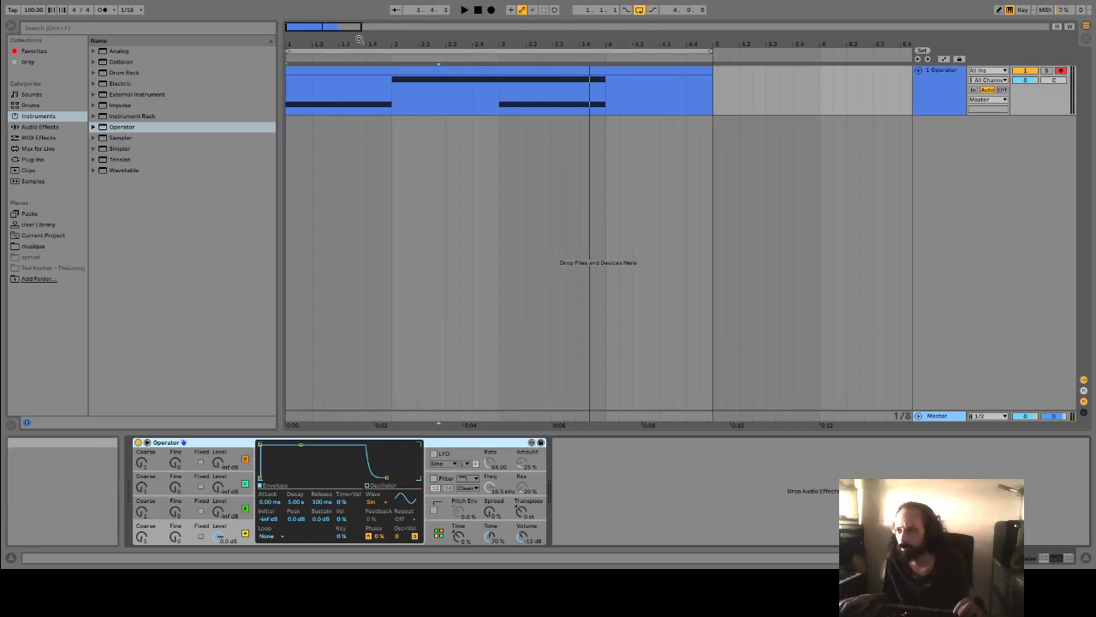
key(ctrl+a)
click(40, 126)
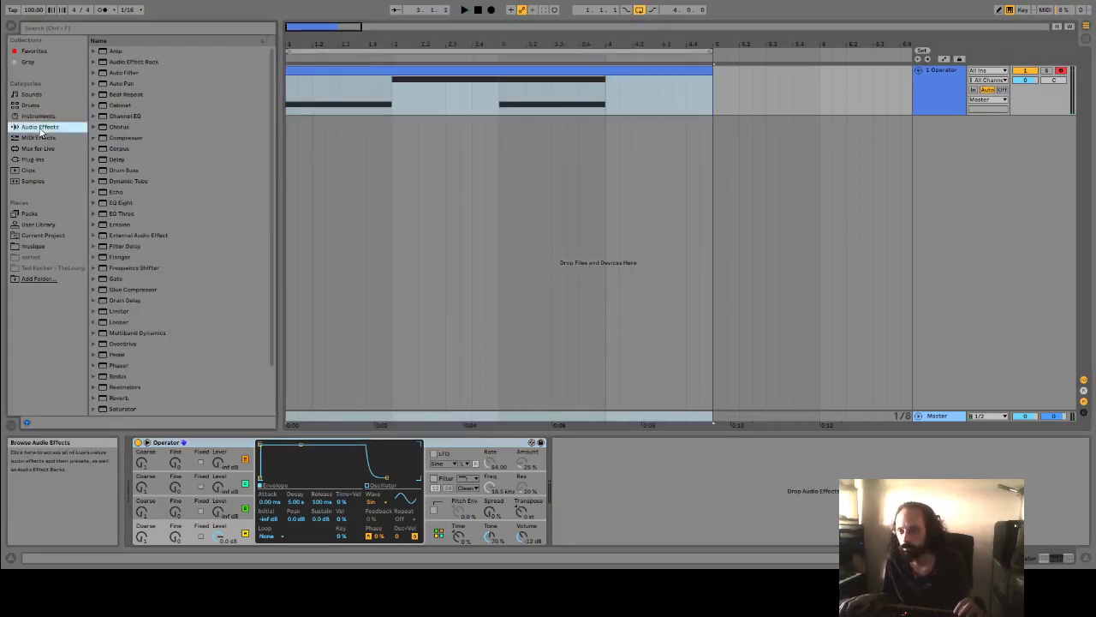
click(124, 355)
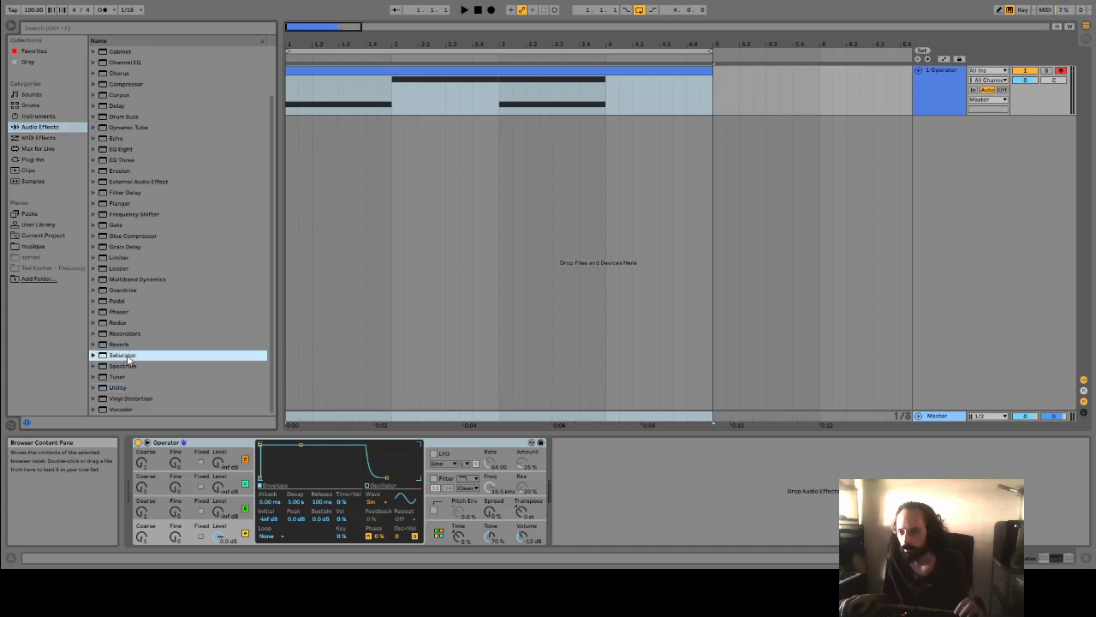
drag(665, 485, 664, 488)
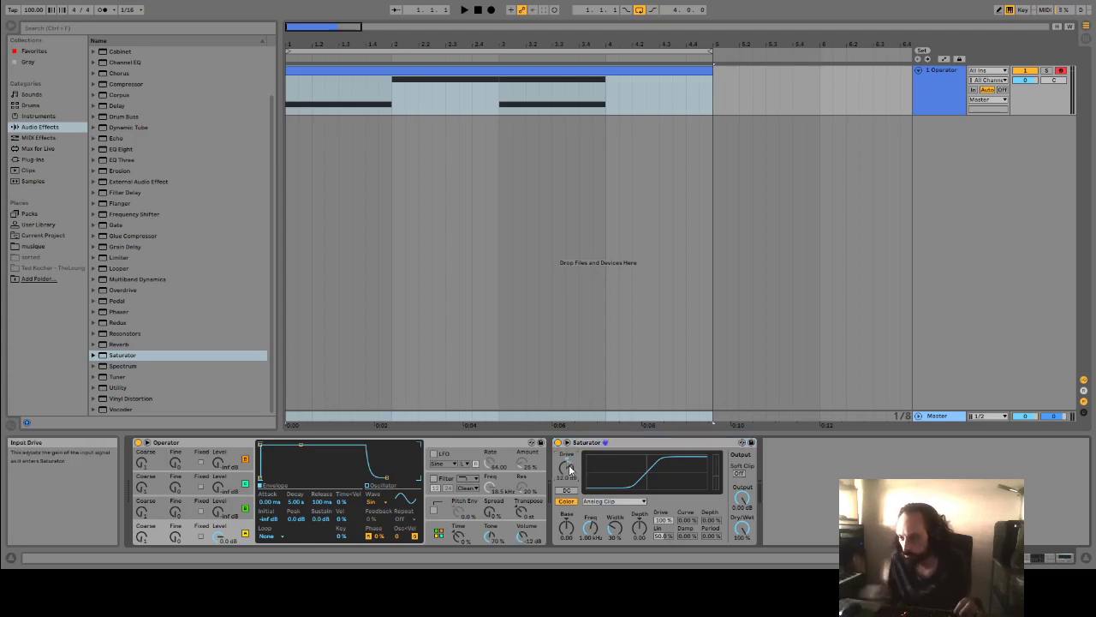
Set the Saturator's drive to 20 dB and its output to about -10 dB while playing the clip.
drag(572, 468, 572, 467)
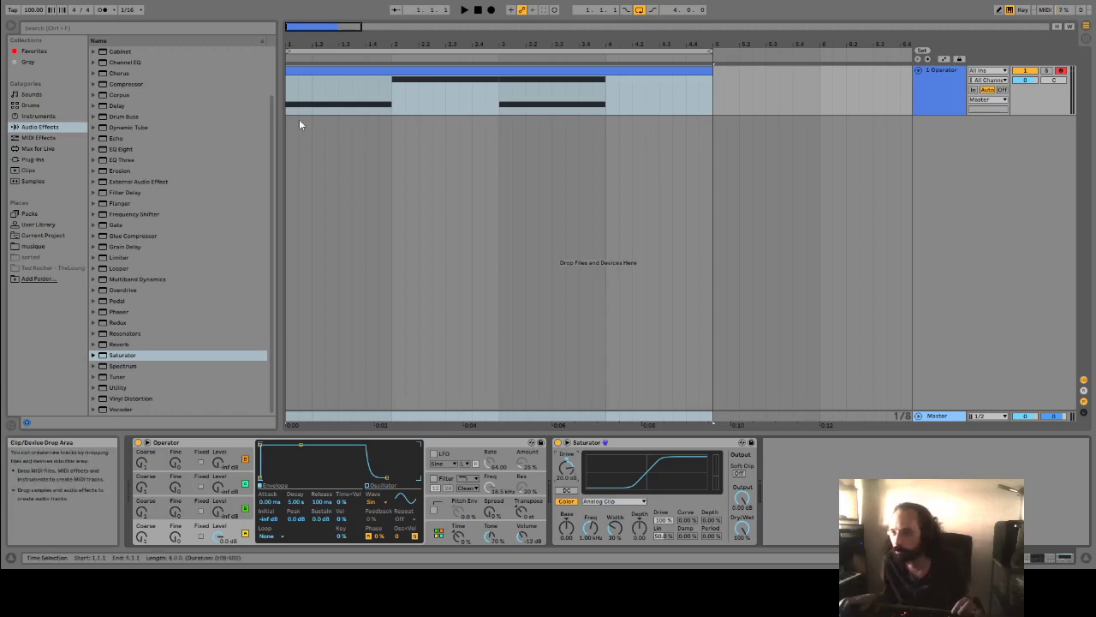
click(306, 70)
key(space)
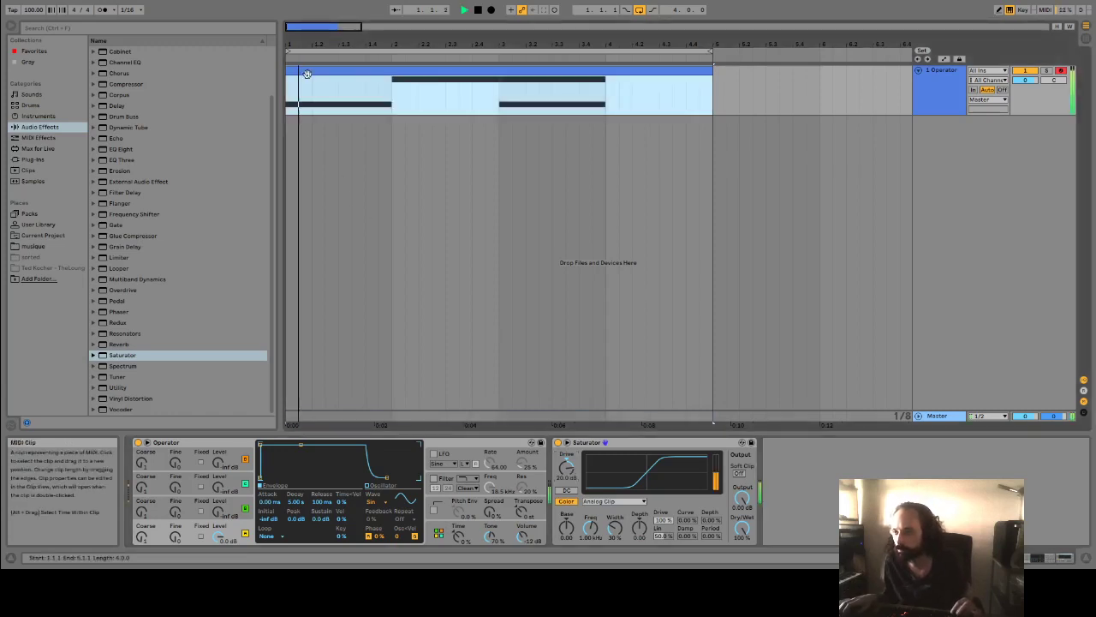
click(742, 499)
drag(744, 498, 743, 531)
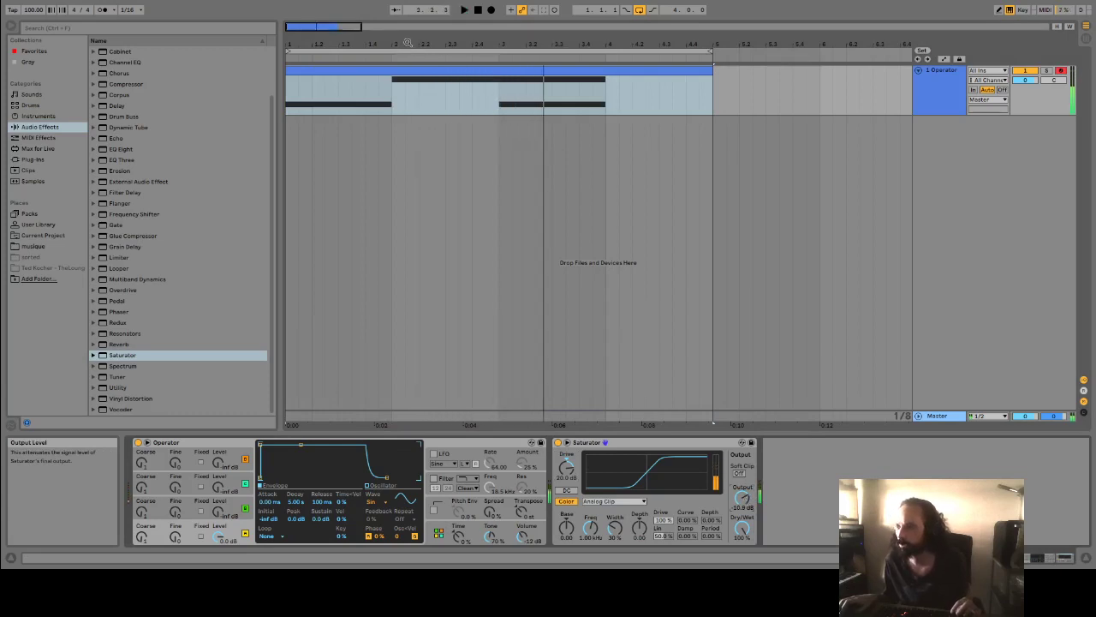
Add an audio track below the Operator track, set its input to Resampling and arm it for recording.
click(501, 99)
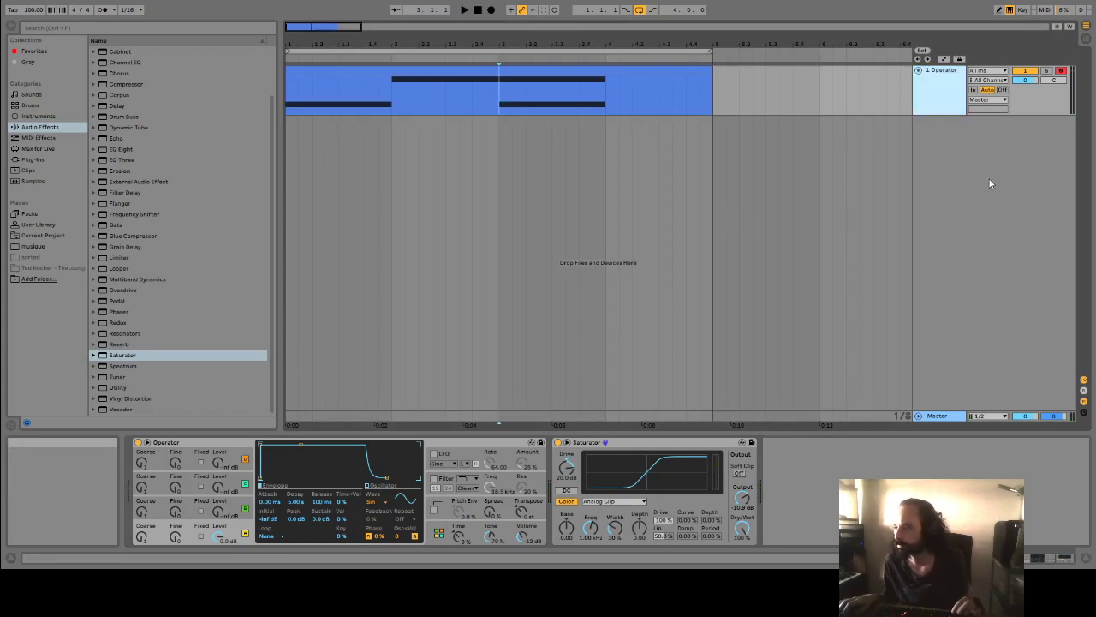
key(ctrl+t)
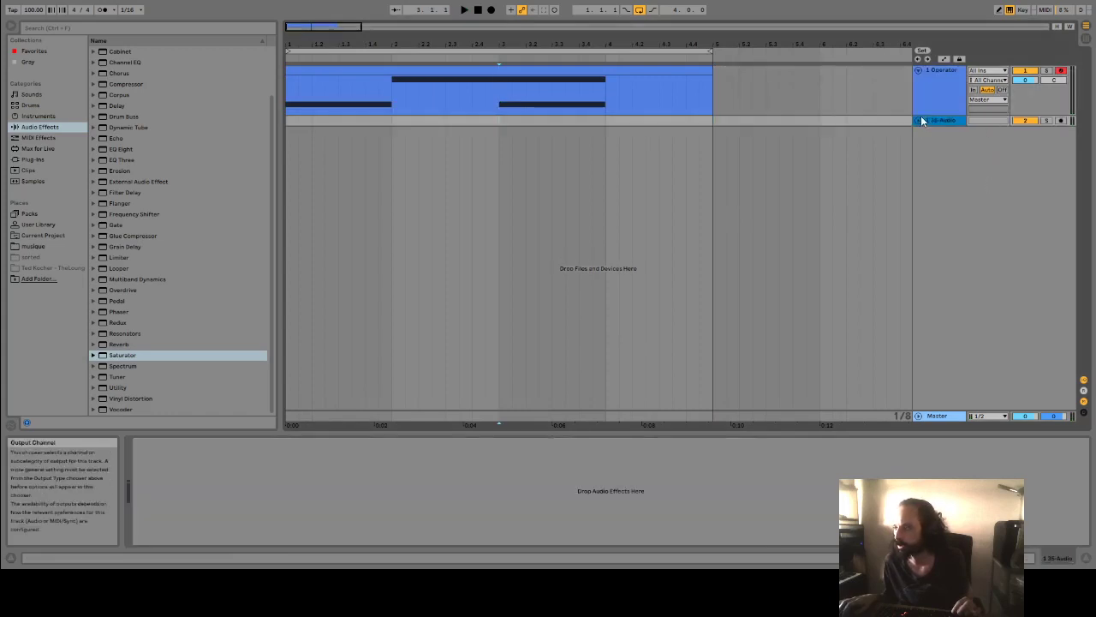
click(919, 118)
click(989, 121)
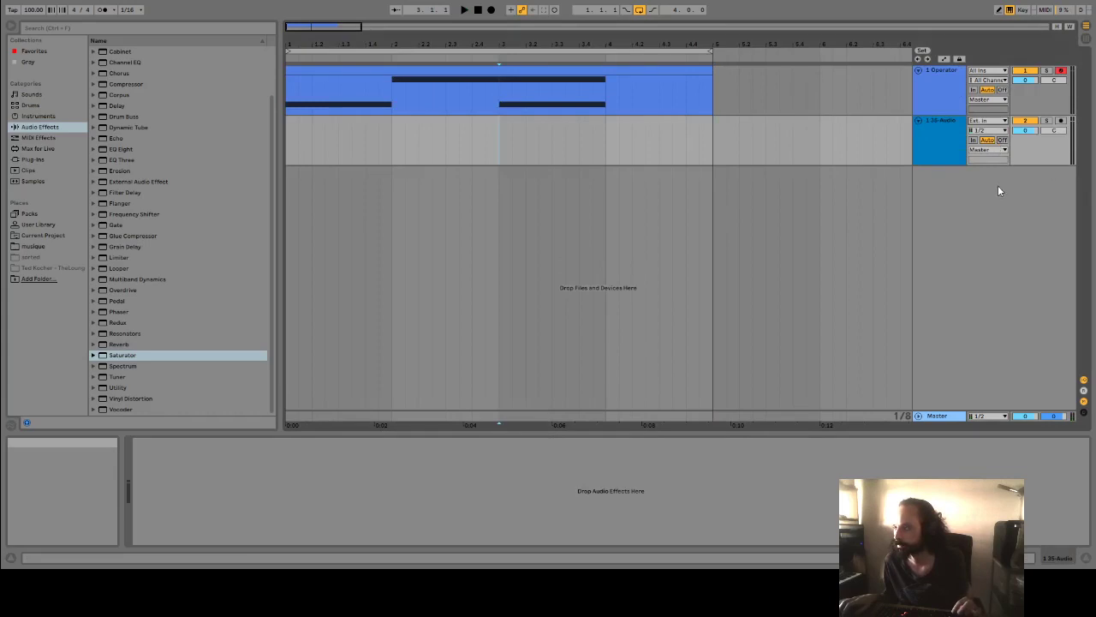
click(998, 185)
click(1060, 120)
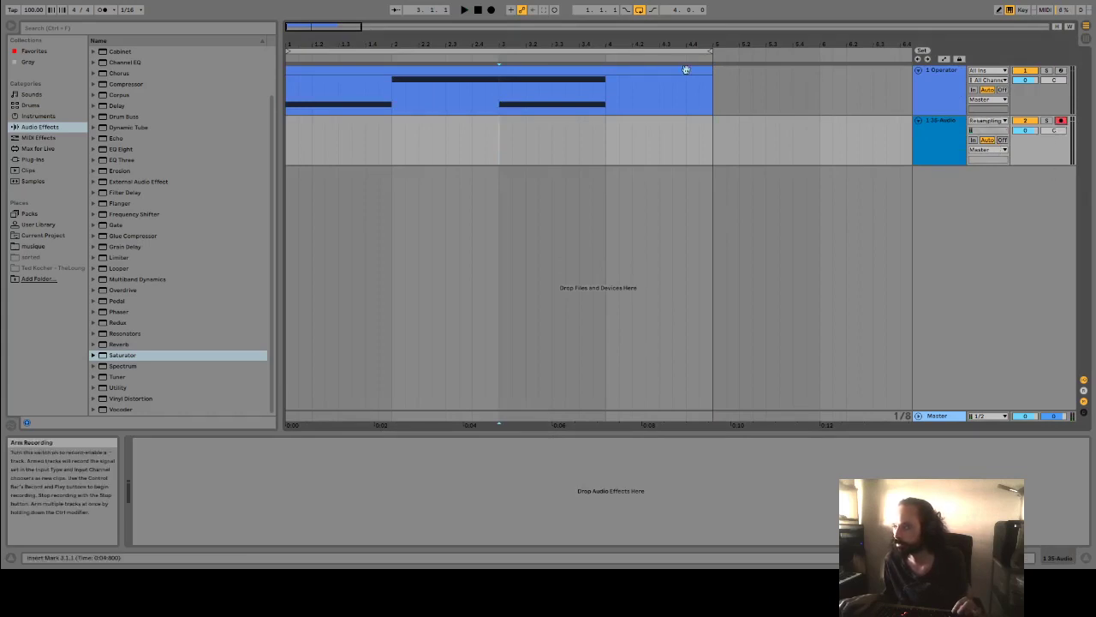
Record the saturated Operator clip into the resampling track and move the recording so it starts at bar 6.
click(486, 11)
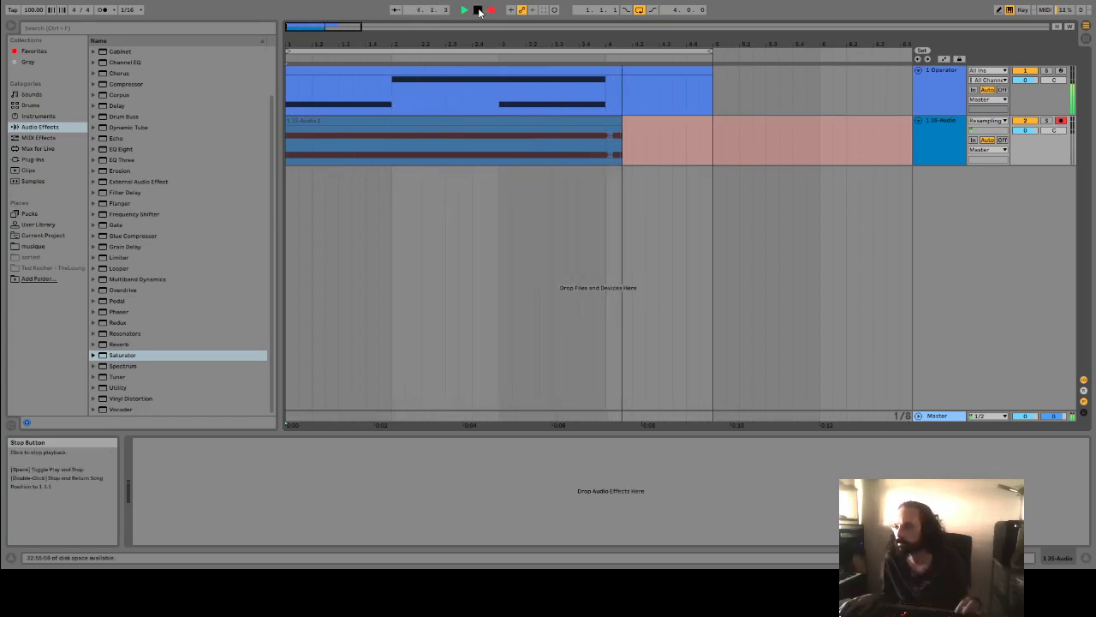
click(479, 11)
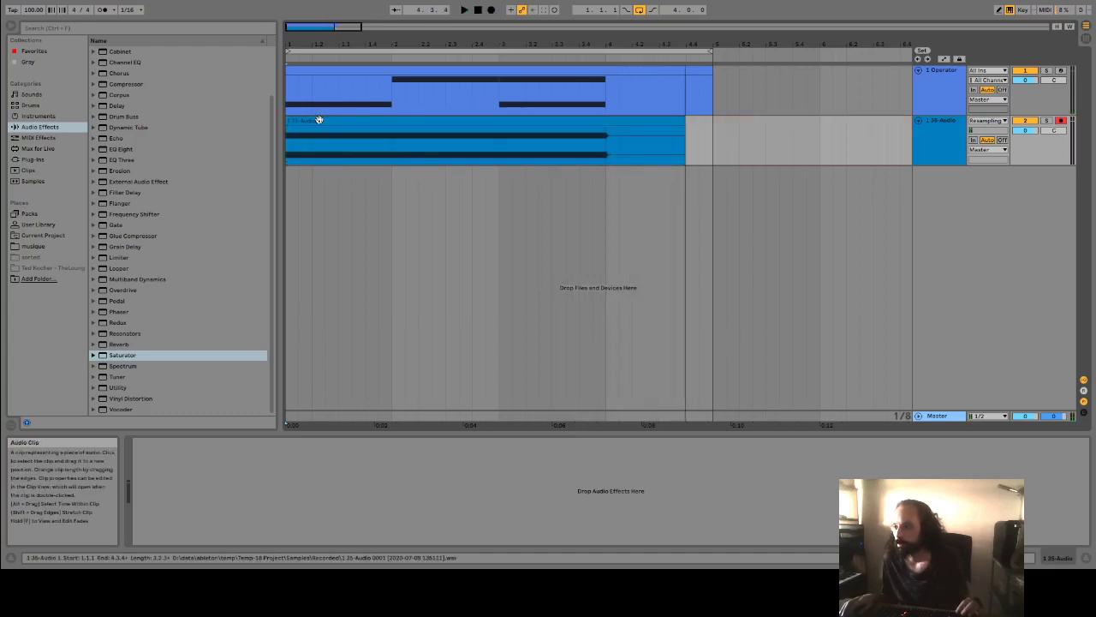
click(459, 130)
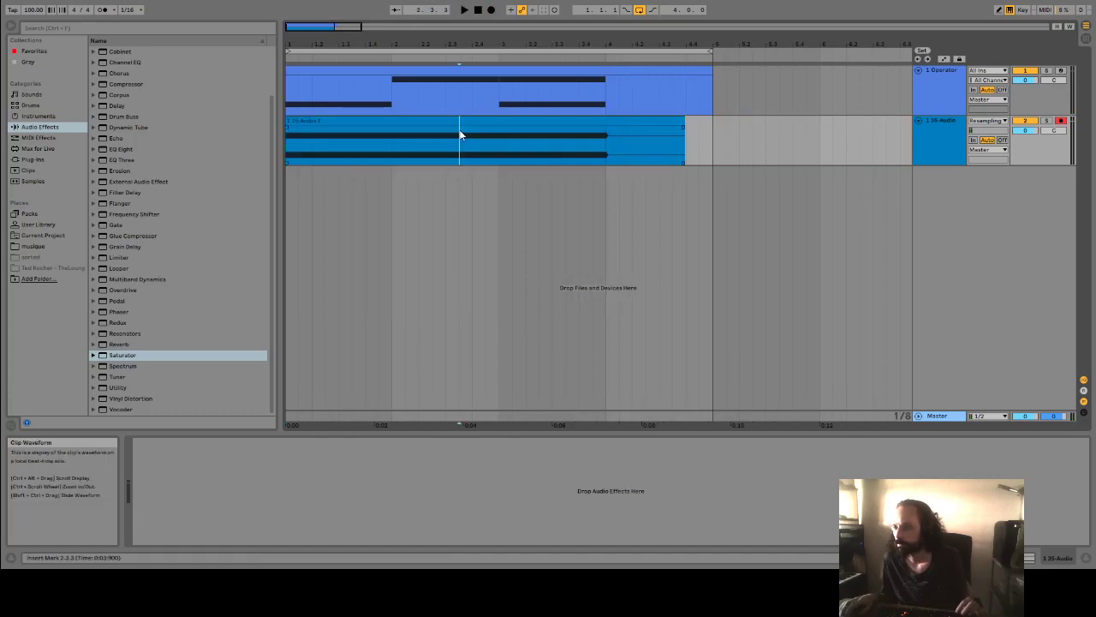
drag(308, 119, 840, 148)
drag(850, 45, 445, 44)
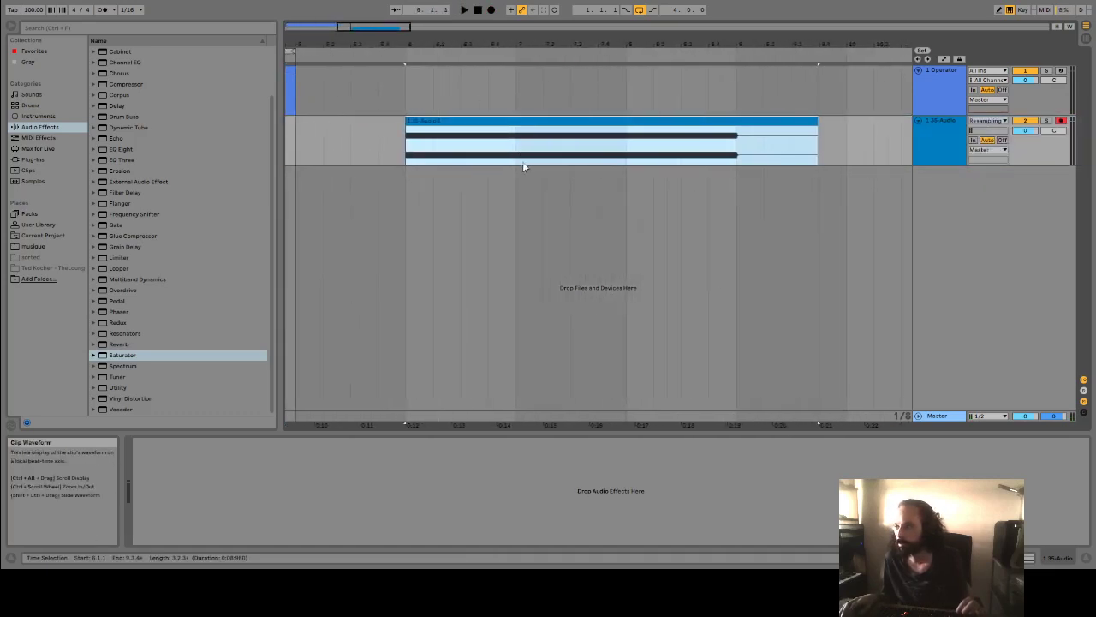
Stack the recording's second bar under its first bar on a new audio track at bar 6, and compare playback with the bar 8 segment.
drag(524, 162, 627, 162)
drag(594, 120, 483, 190)
key(space)
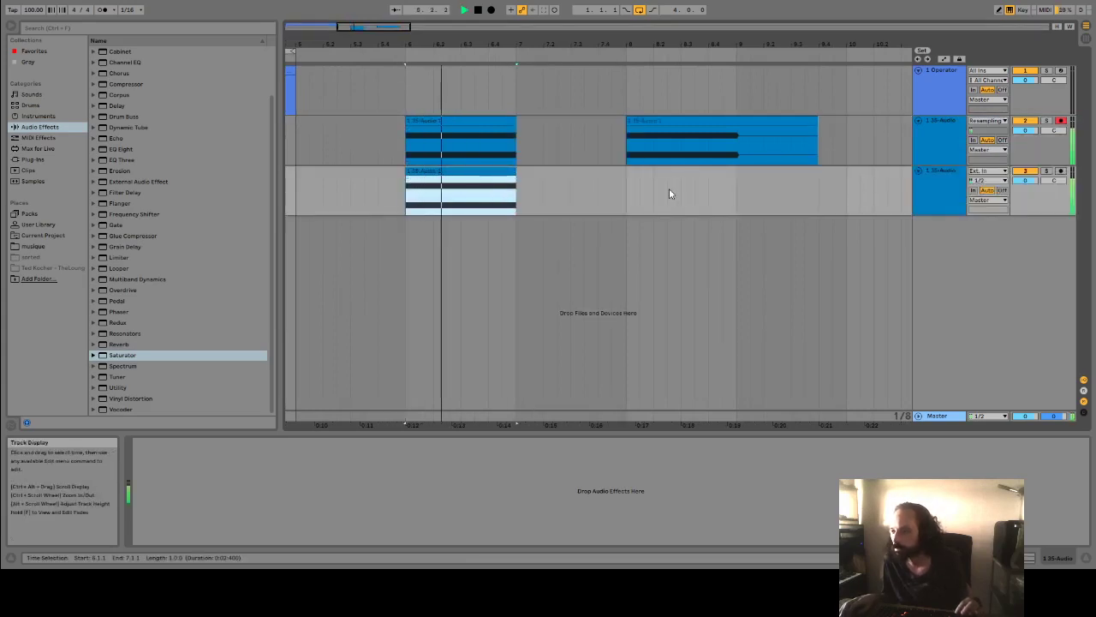
key(space)
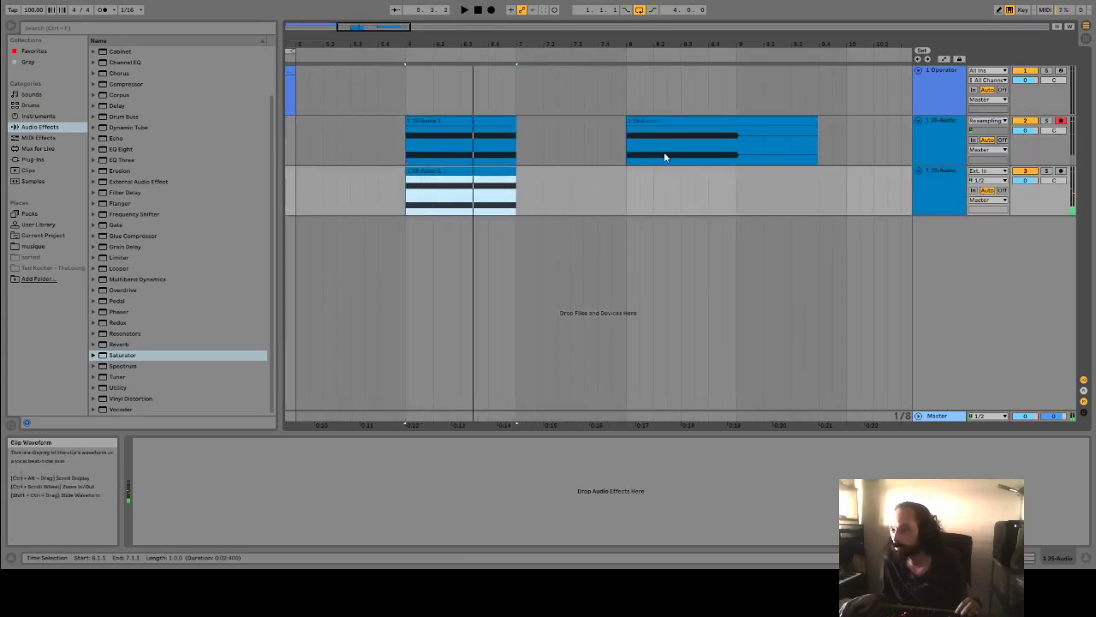
click(629, 147)
key(space)
key(space)
Trim the segment at bar 8 to end at bar 9 and examine its waveform up close.
drag(812, 124, 737, 124)
double_click(680, 120)
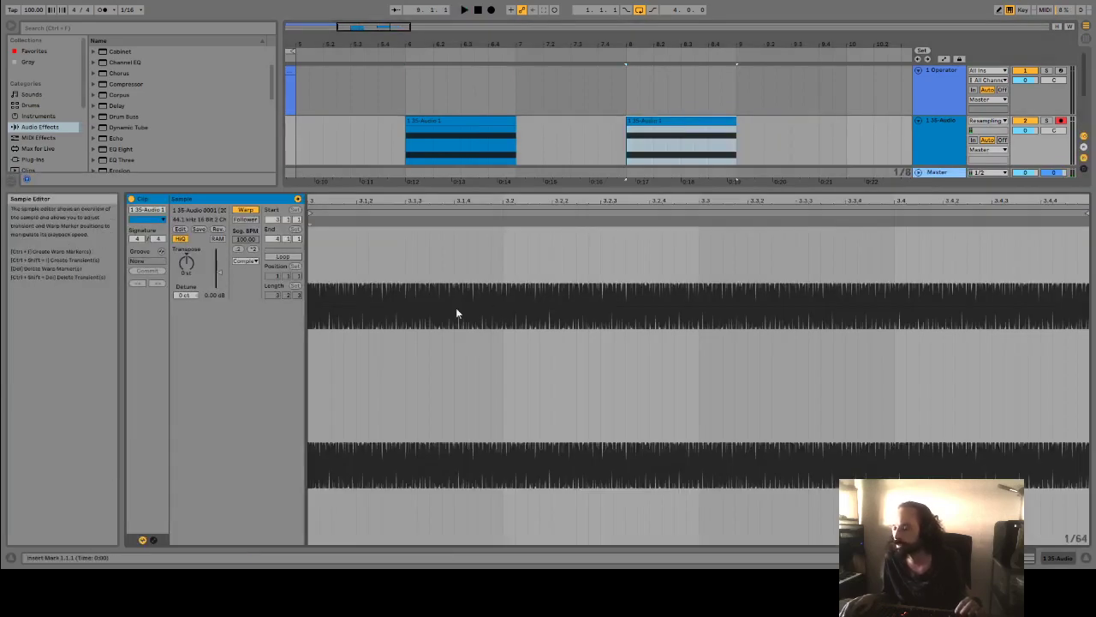
drag(469, 202, 479, 390)
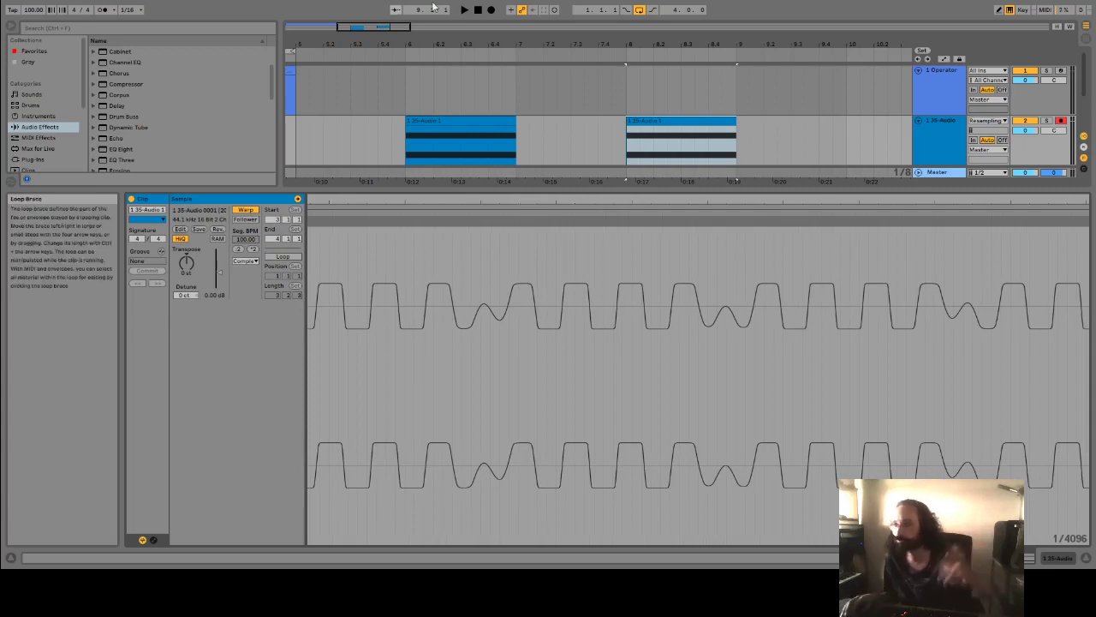
Select bar 3 of the Operator clip, bypass the Saturator and play the selection.
drag(488, 45, 489, 7)
click(310, 102)
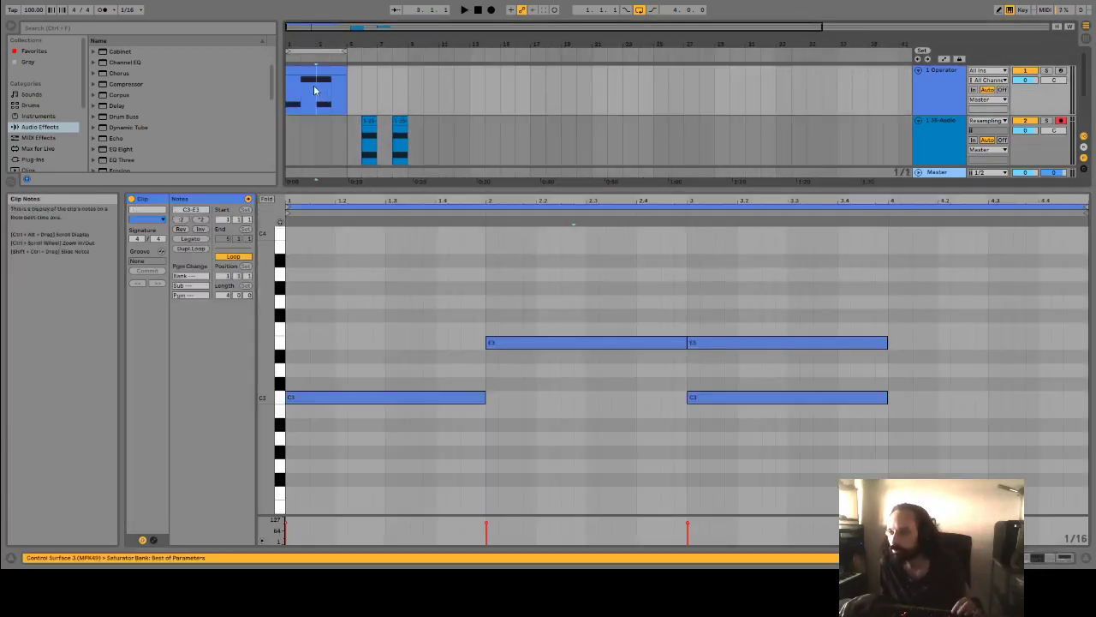
drag(757, 305, 829, 463)
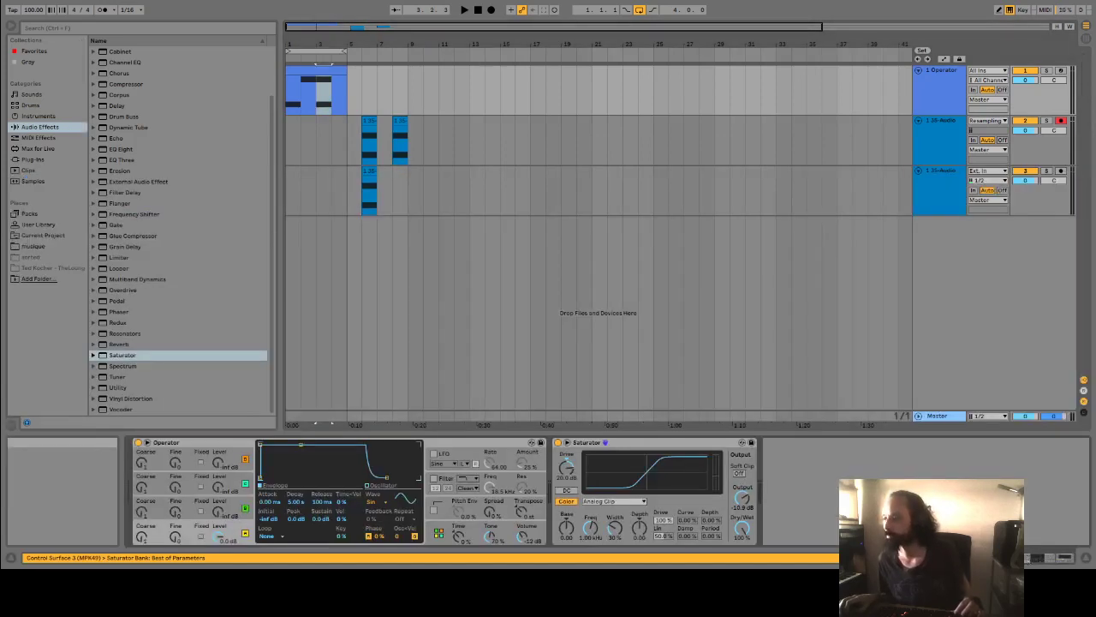
drag(343, 44, 392, 137)
key(space)
key(space)
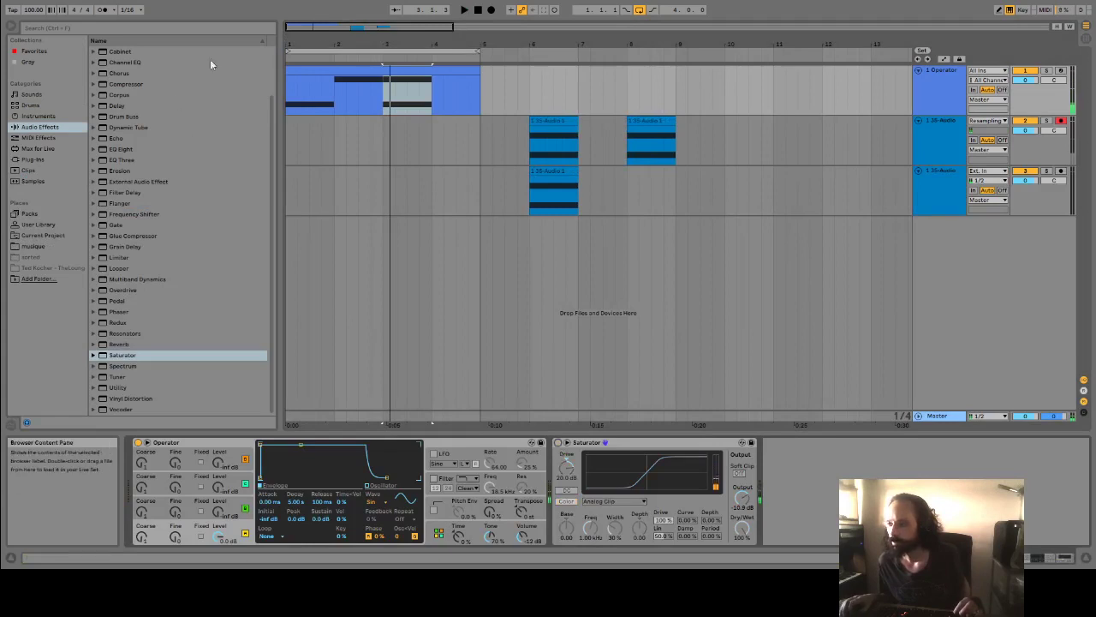
Record bar 3 and a short part of bar 2 without saturation into the resampling track.
click(491, 10)
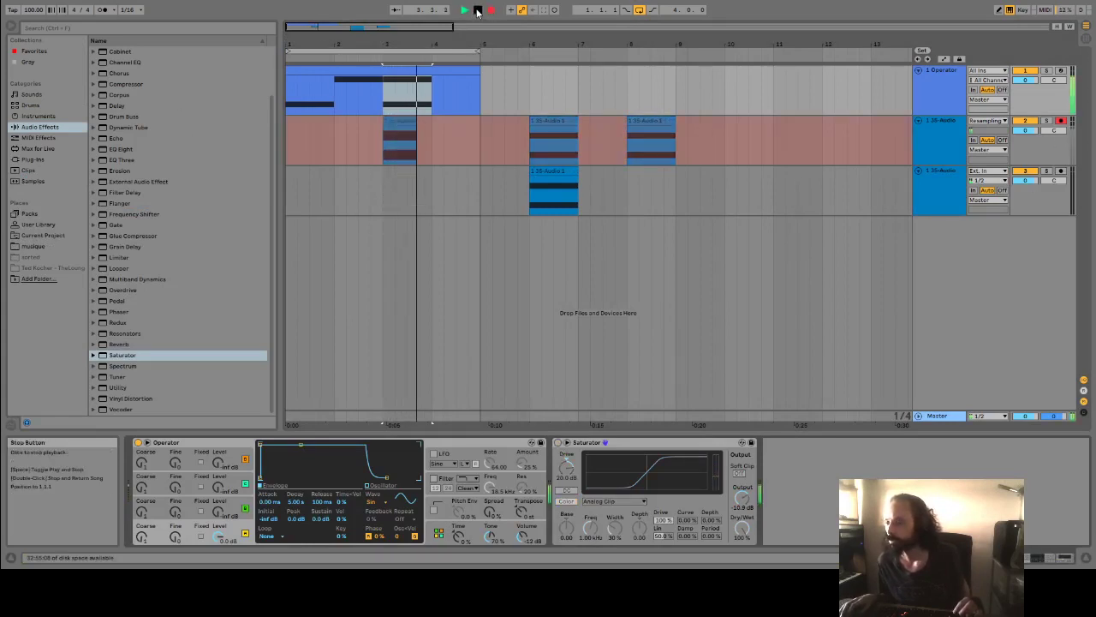
click(478, 10)
click(377, 135)
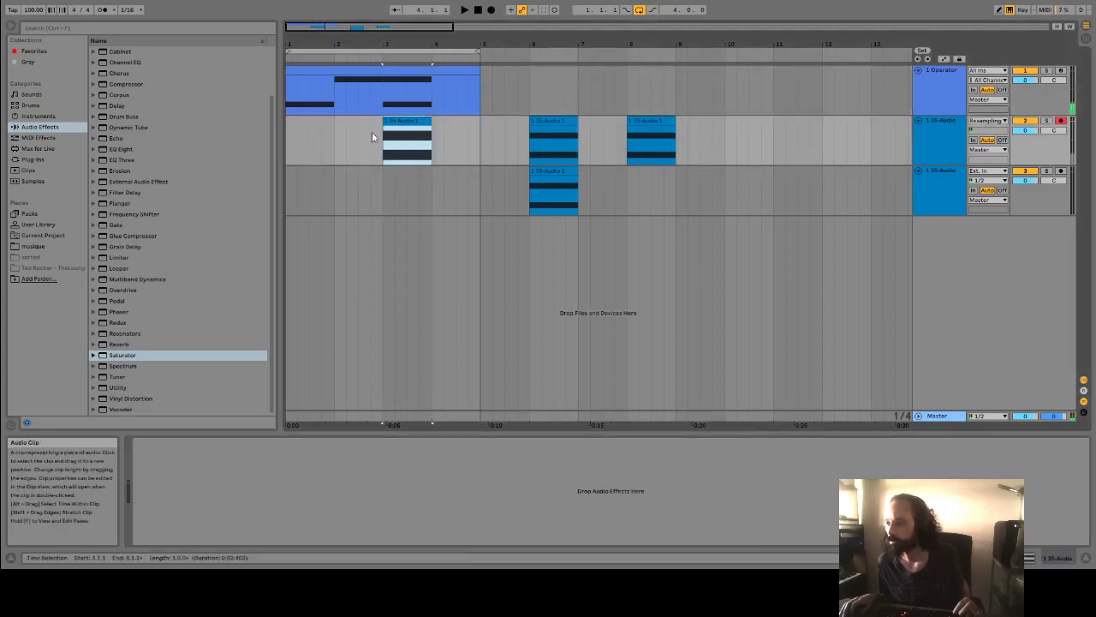
click(491, 9)
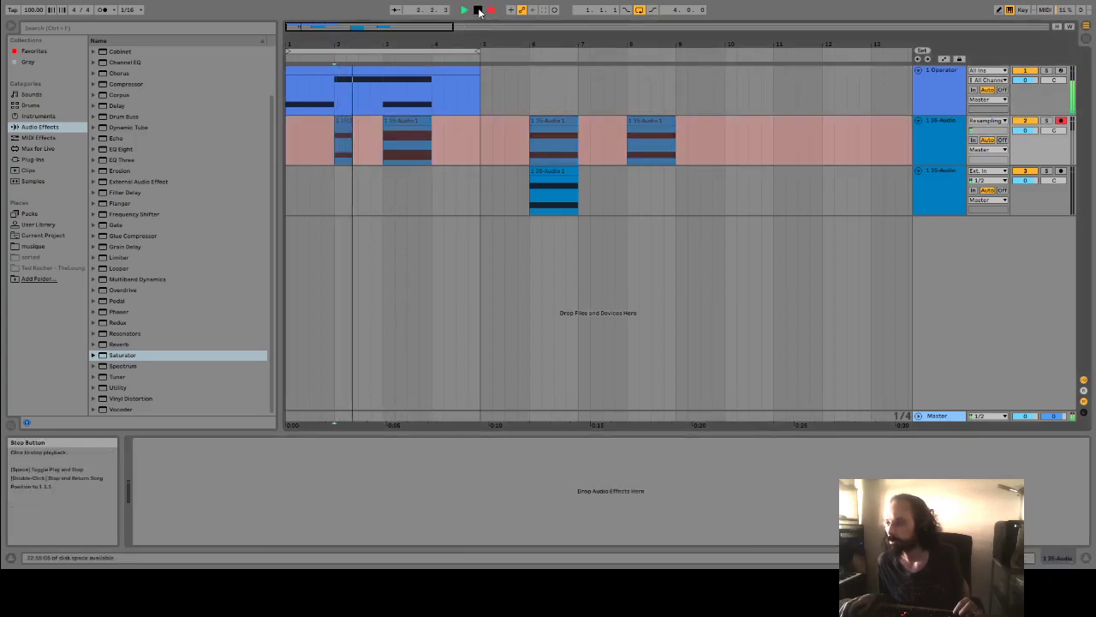
click(478, 10)
Examine the waveforms of the unsaturated recordings at bars 2 and 3 up close.
double_click(392, 125)
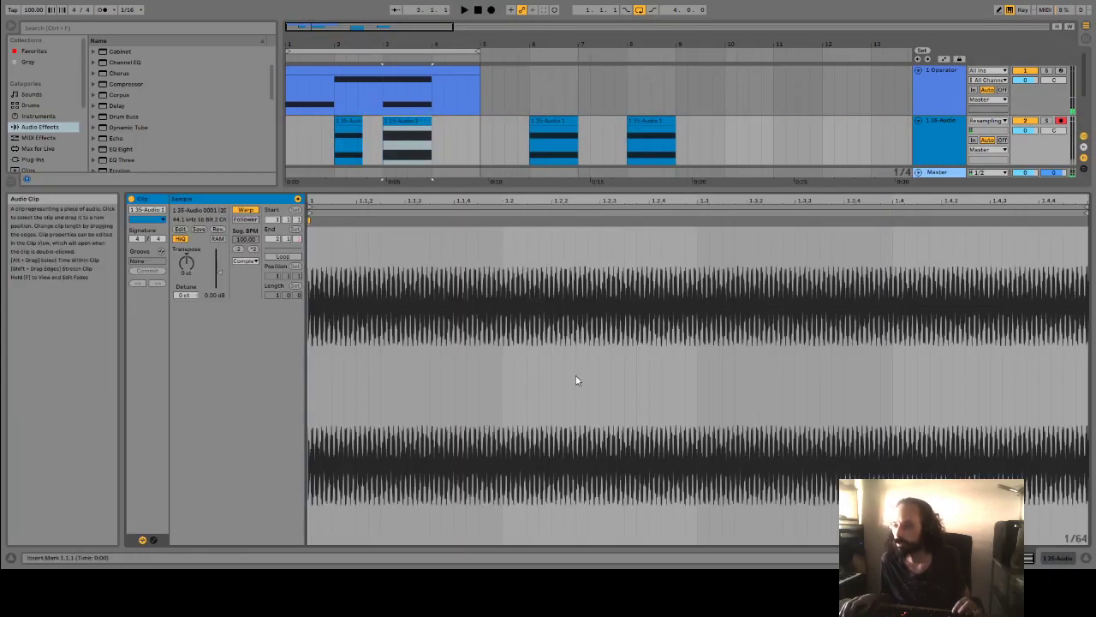
click(349, 123)
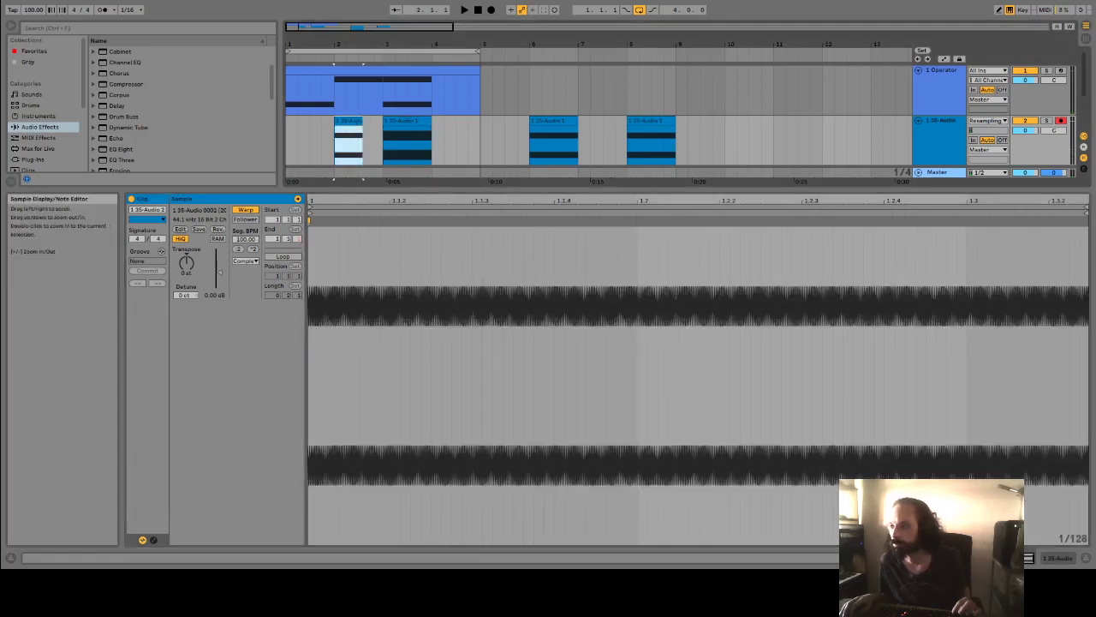
drag(443, 202, 444, 359)
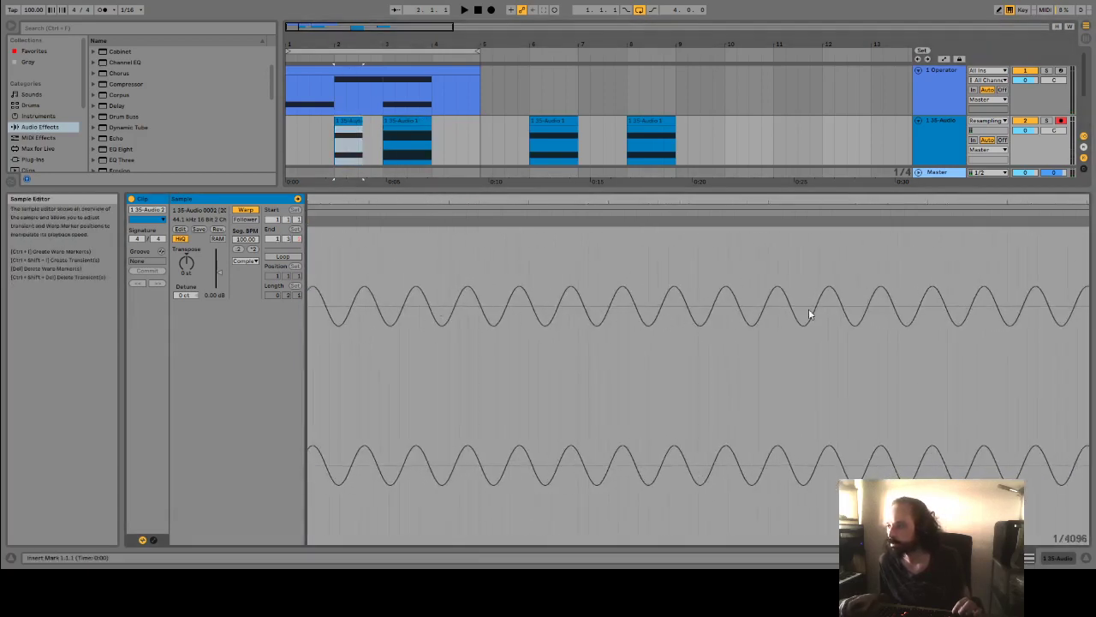
click(397, 120)
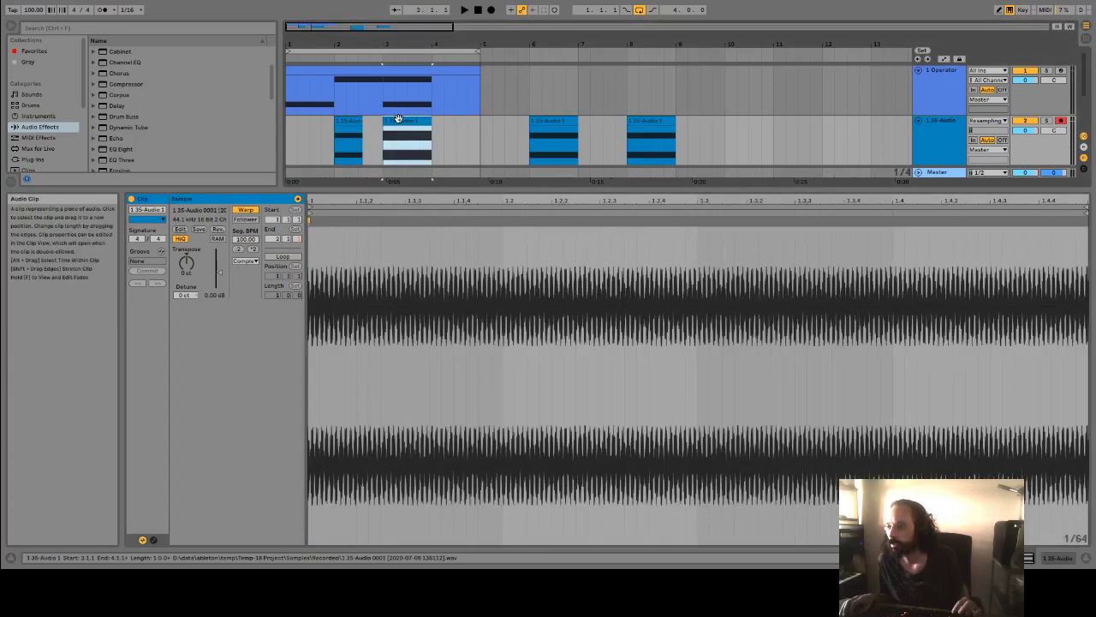
drag(445, 202, 449, 267)
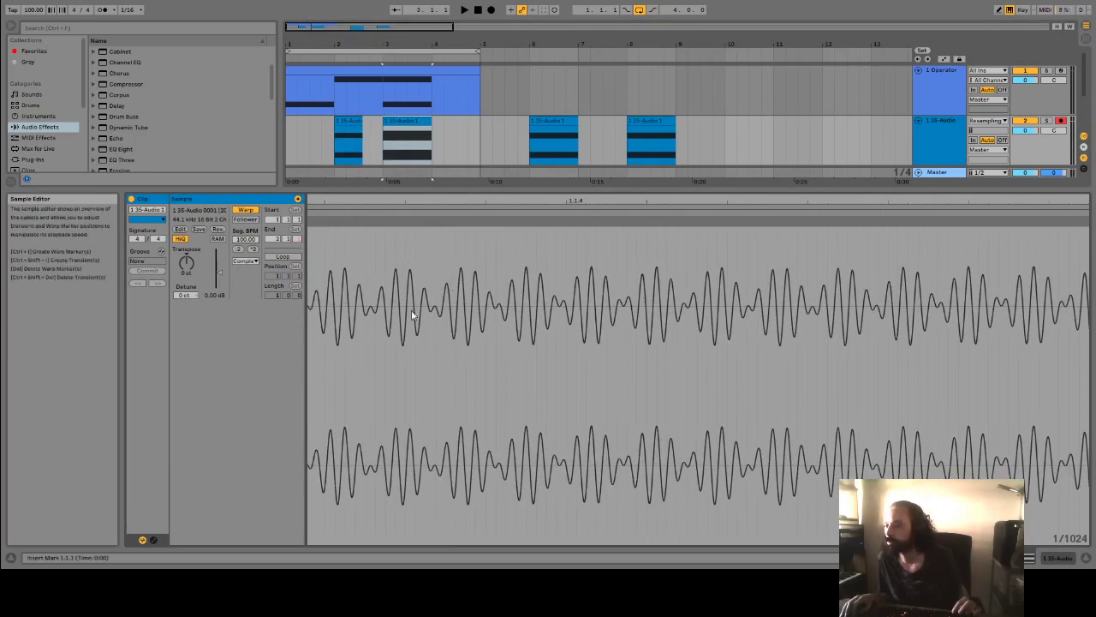
Record a short part of bar 1 without saturation into the resampling track.
click(290, 136)
click(491, 10)
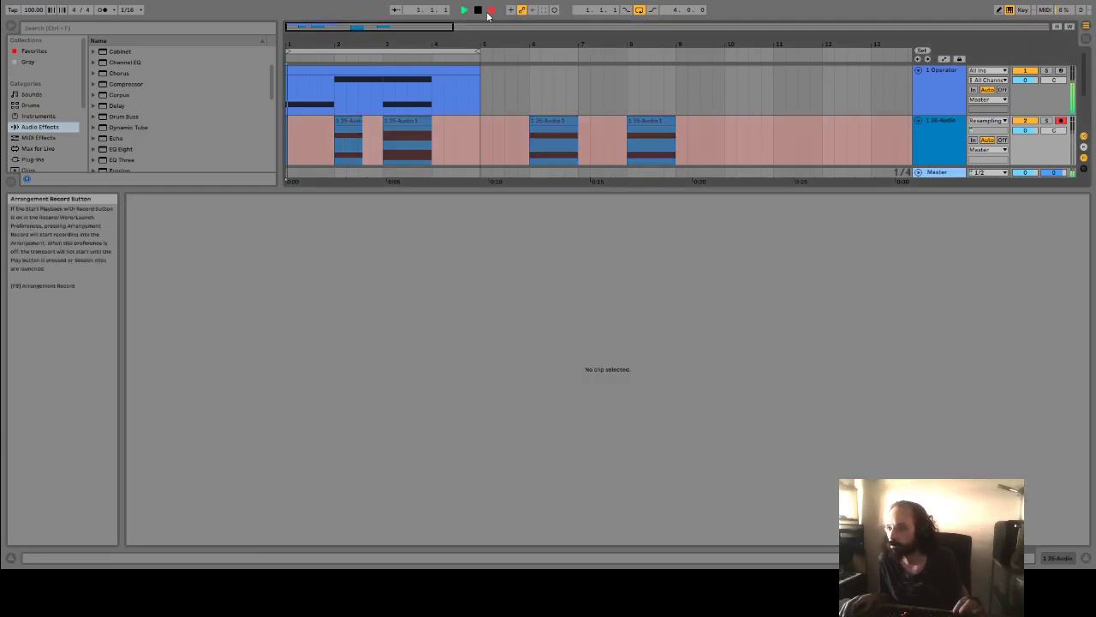
click(478, 10)
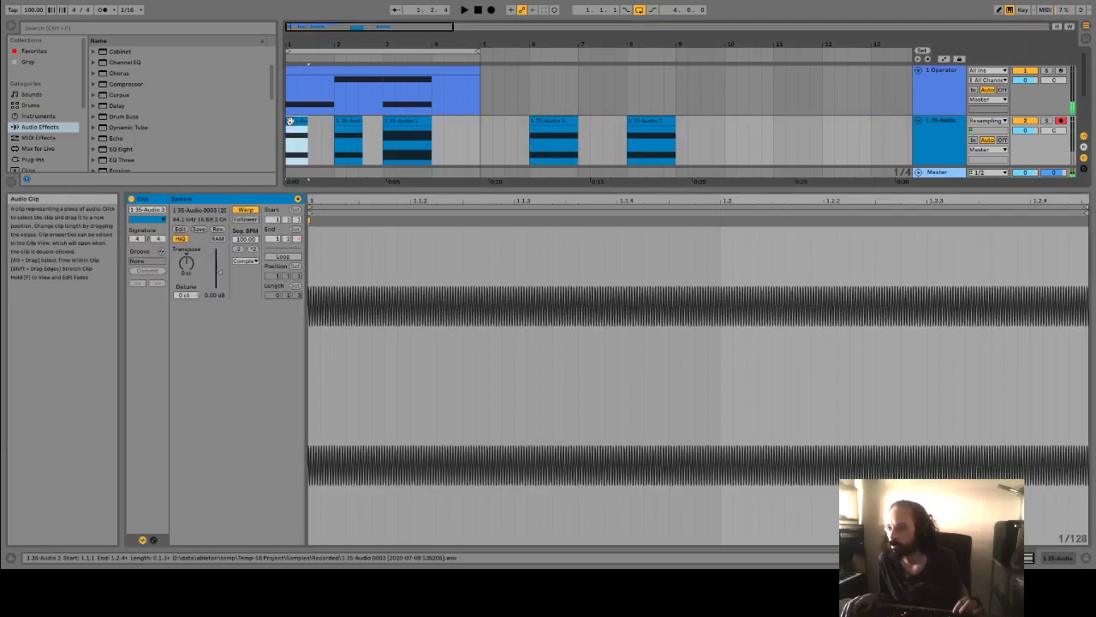
Compare the waveform of the short bar 2 recording with a close-up of the two-note recording at bar 3.
click(349, 121)
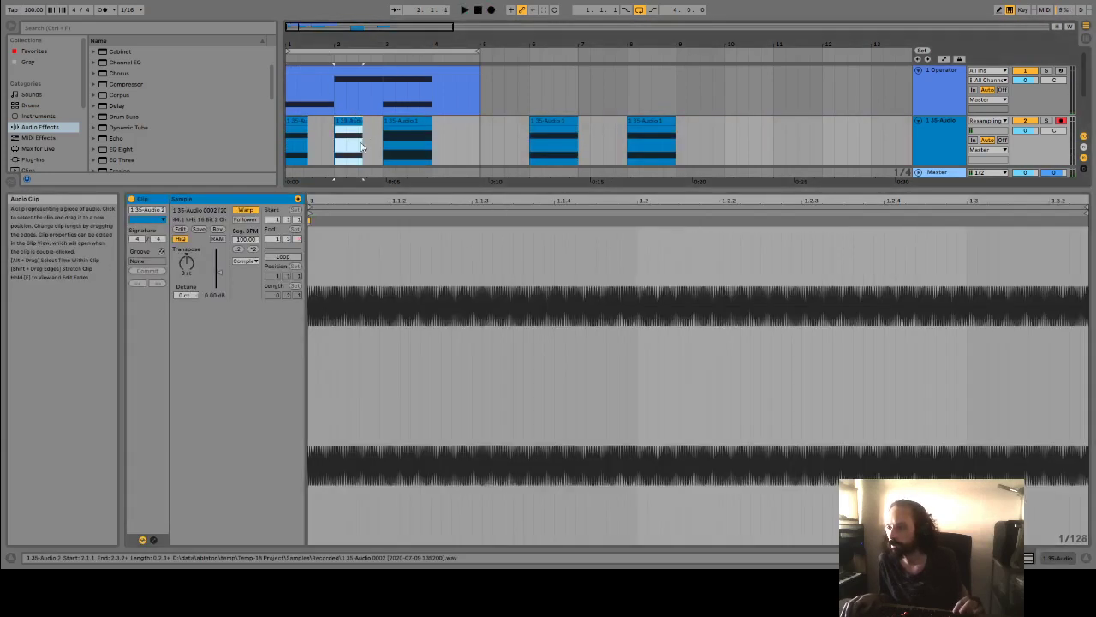
click(399, 122)
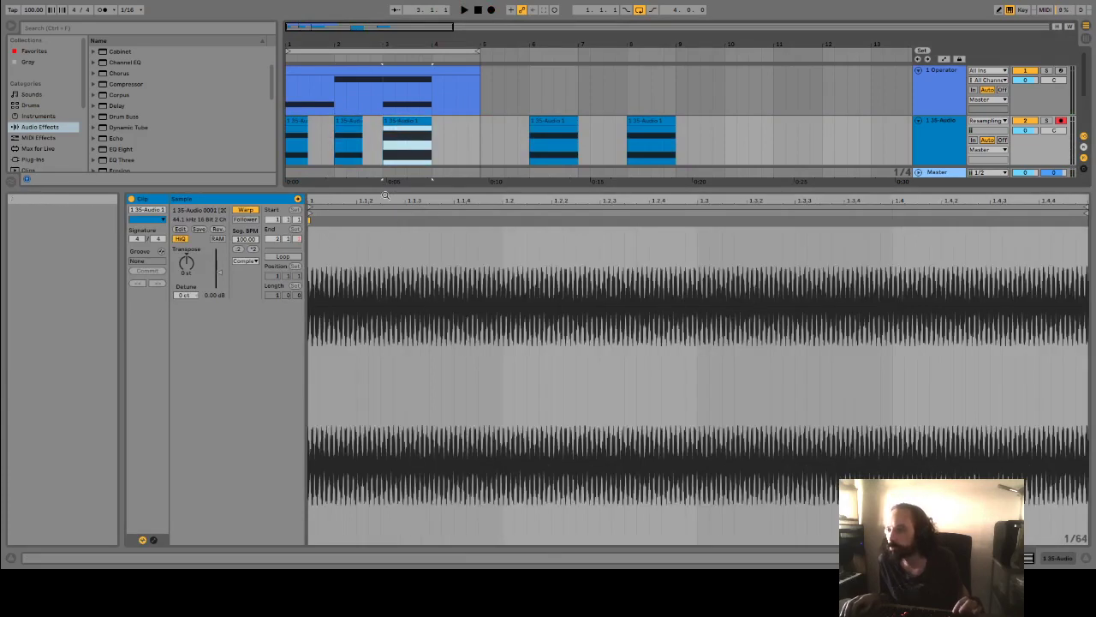
drag(398, 201, 398, 323)
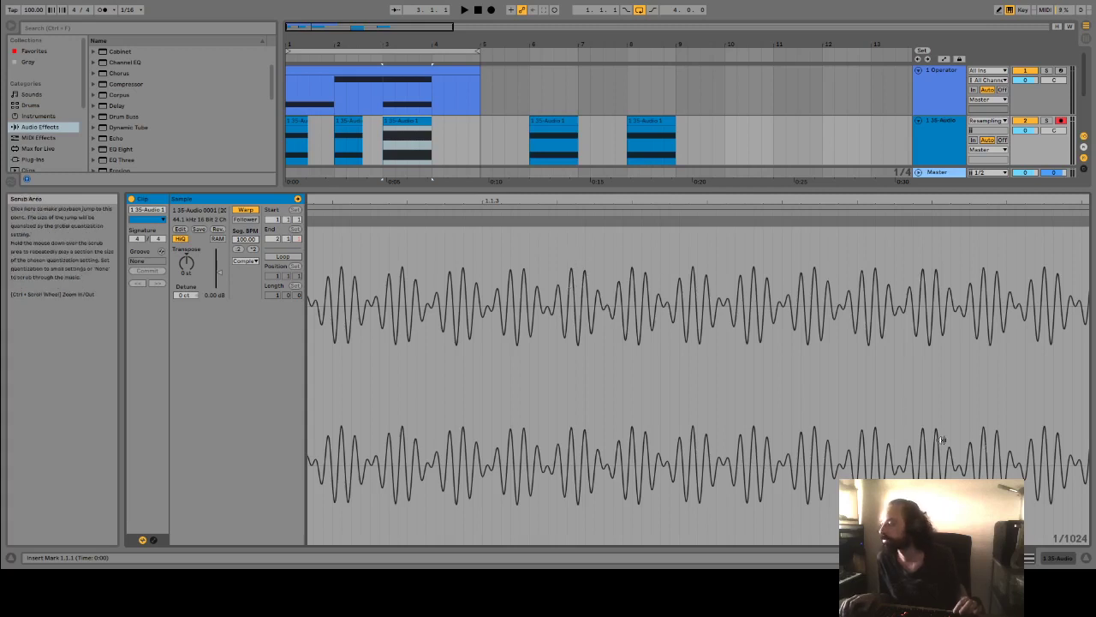
Re-enable the Saturator on the Operator track and inspect the unsaturated bar 3 recording's waveform up close.
click(454, 110)
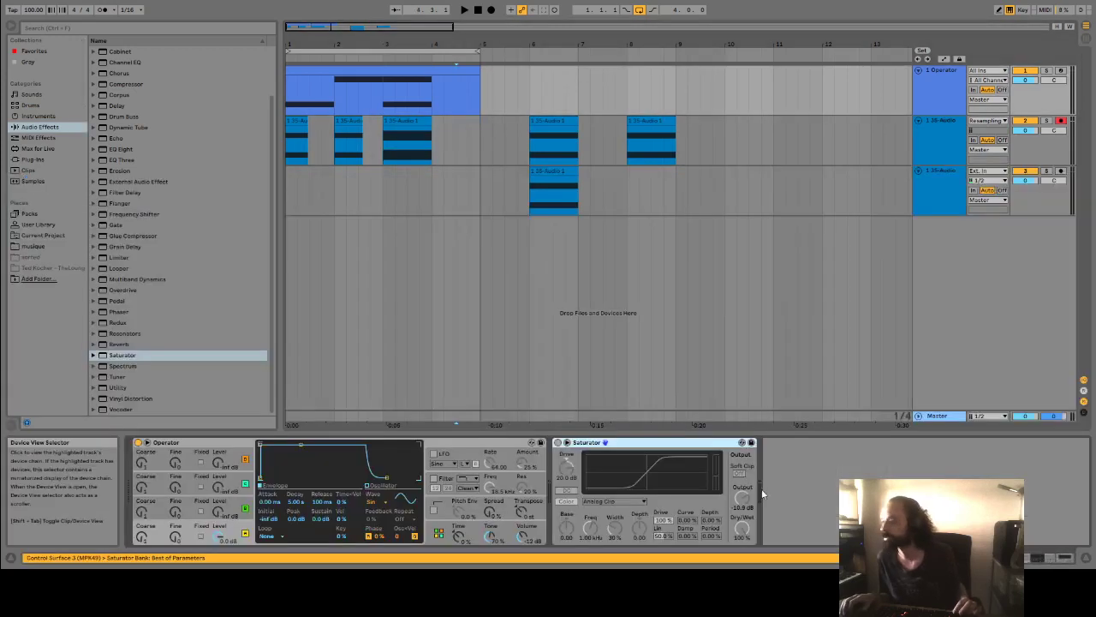
click(558, 443)
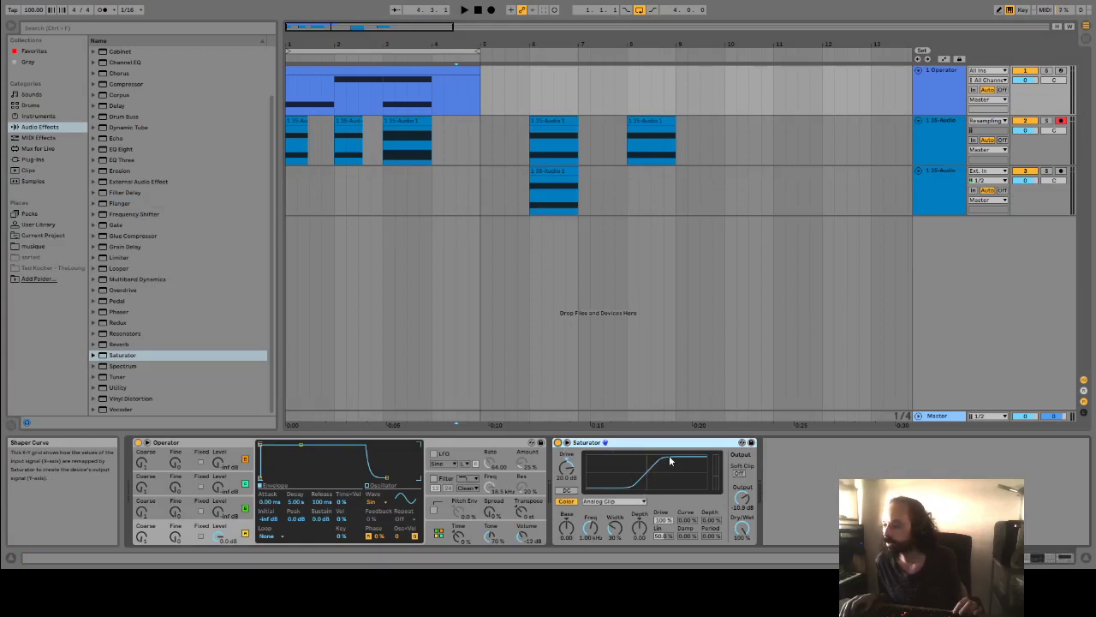
double_click(394, 124)
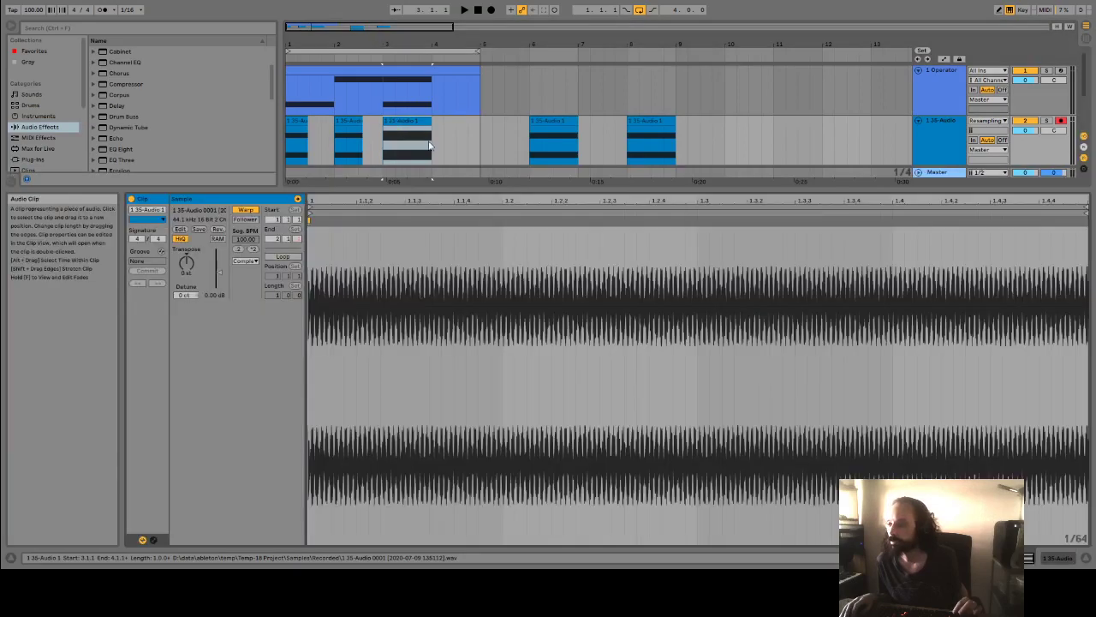
scroll(544, 306, up, 8)
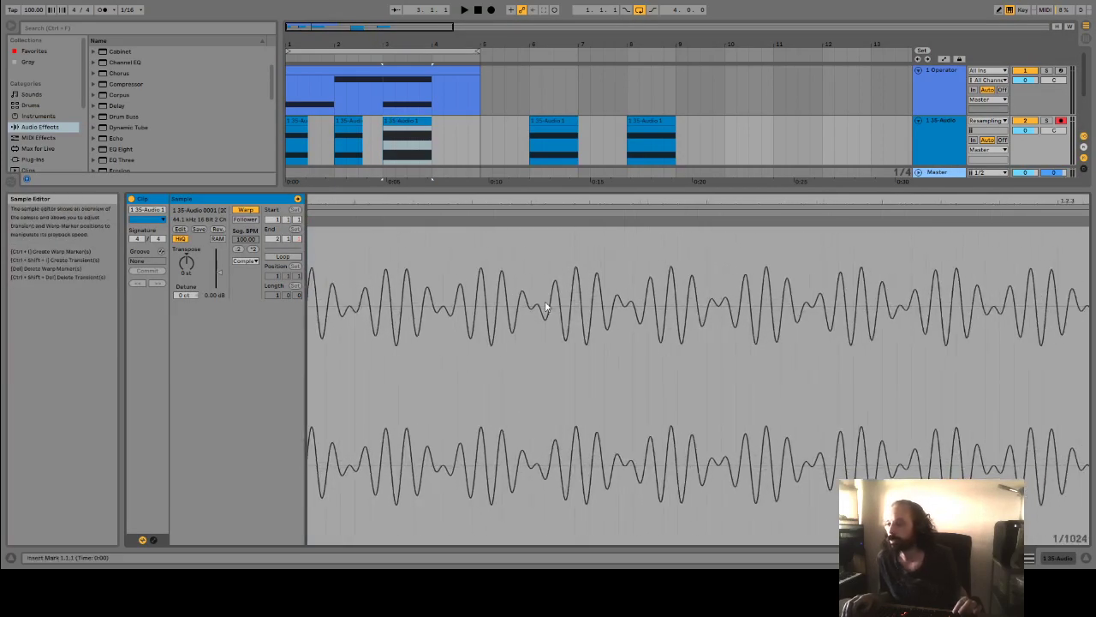
scroll(665, 71, down, 3)
scroll(666, 85, up, 1)
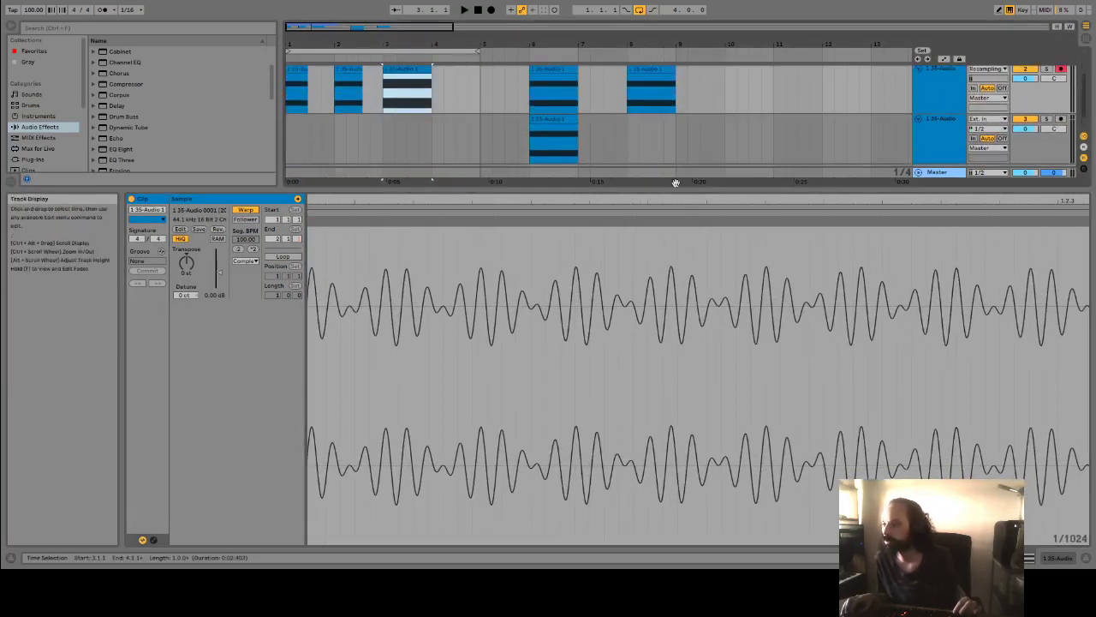
Play the saturated recording at bar 8 and compare it by ear with the stacked clips at bar 6.
click(1062, 558)
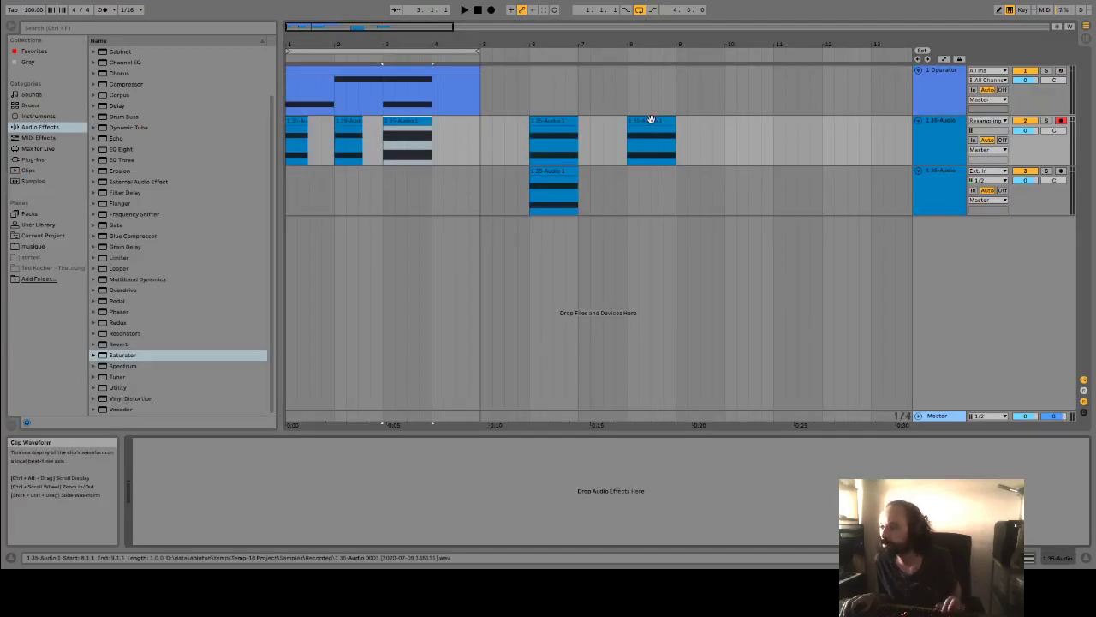
click(650, 119)
key(space)
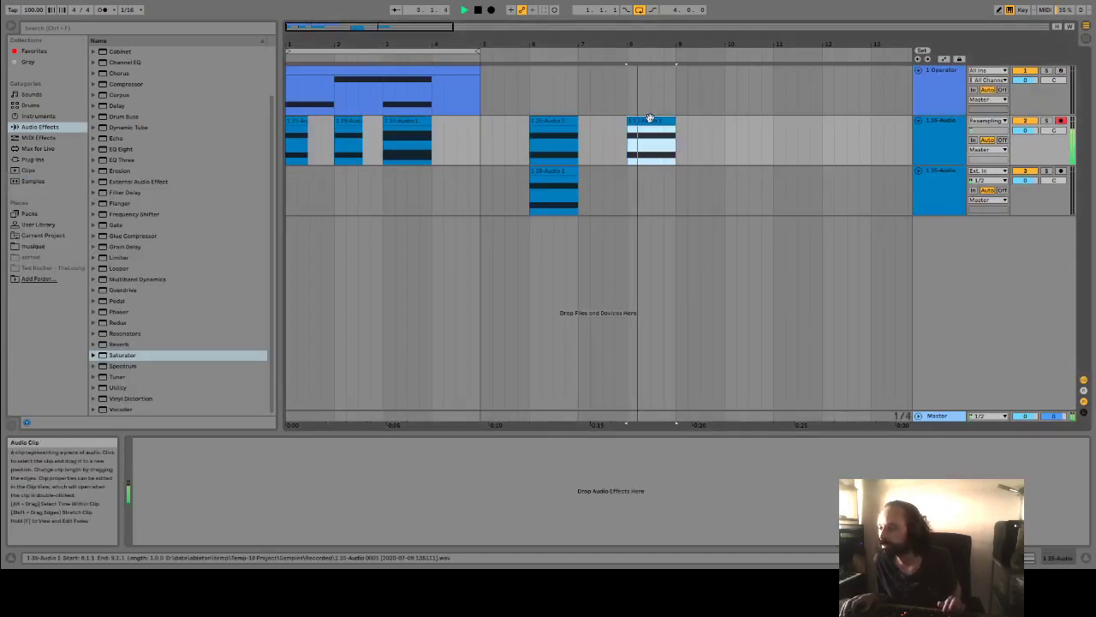
click(570, 121)
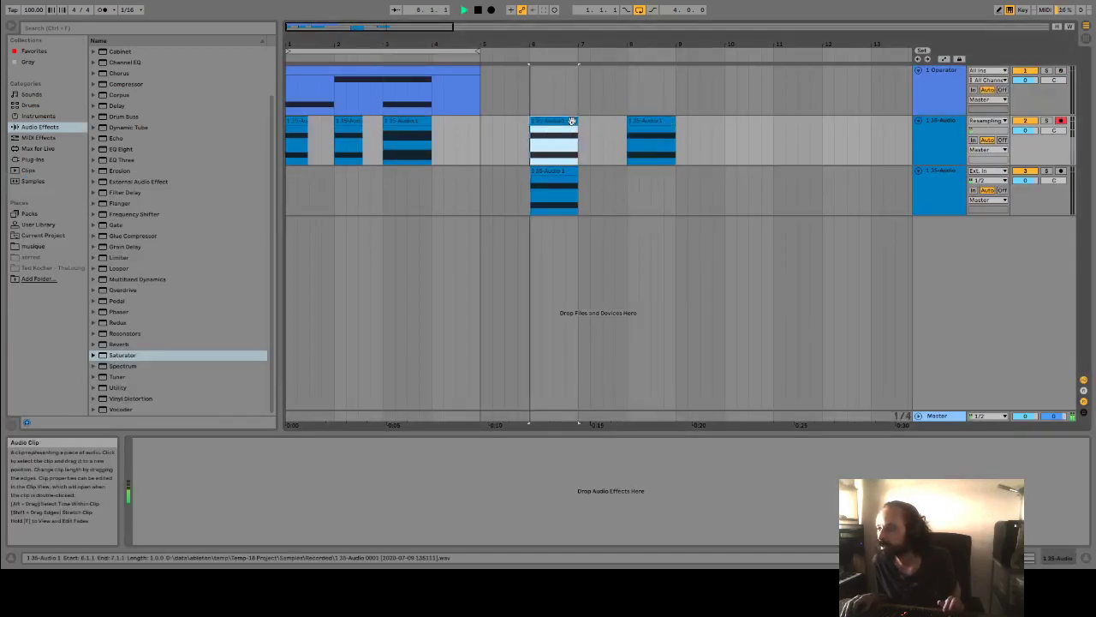
click(651, 120)
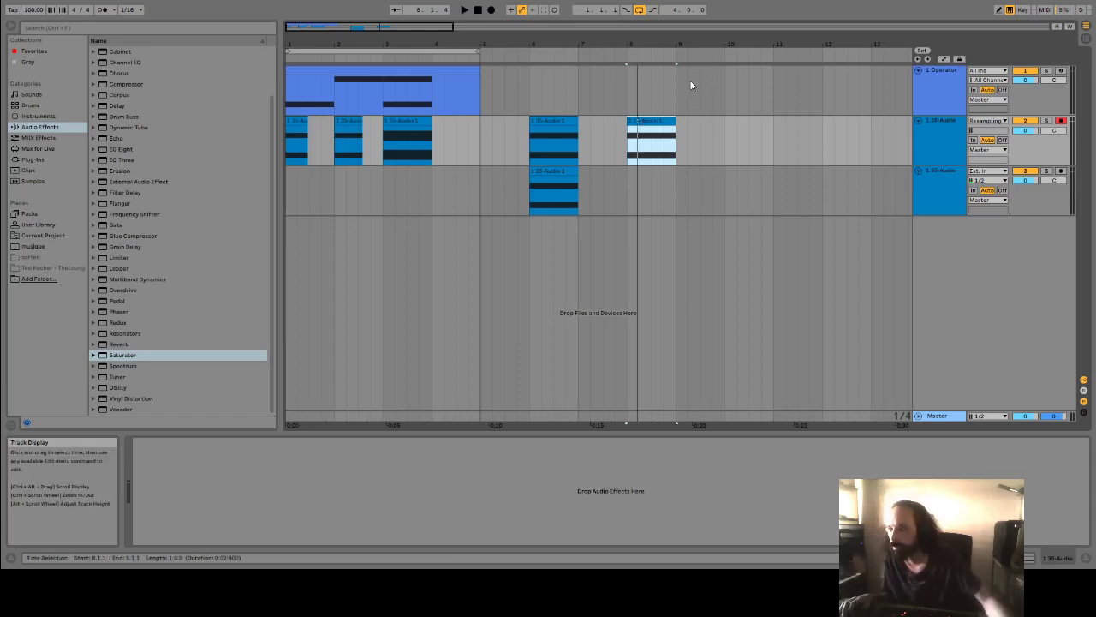
click(553, 134)
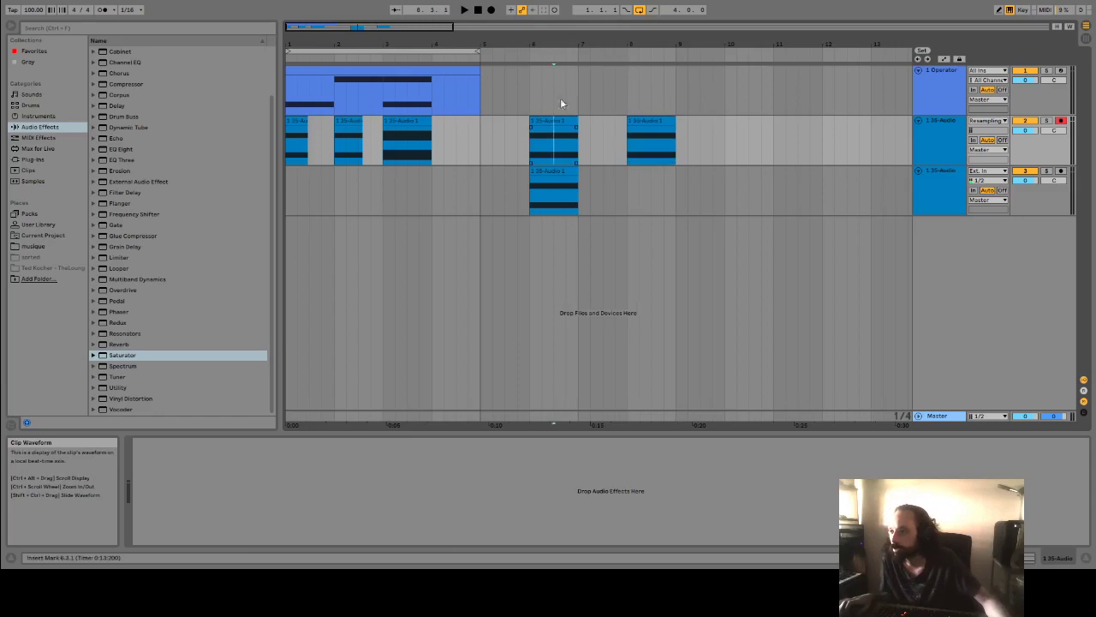
drag(552, 46, 539, 138)
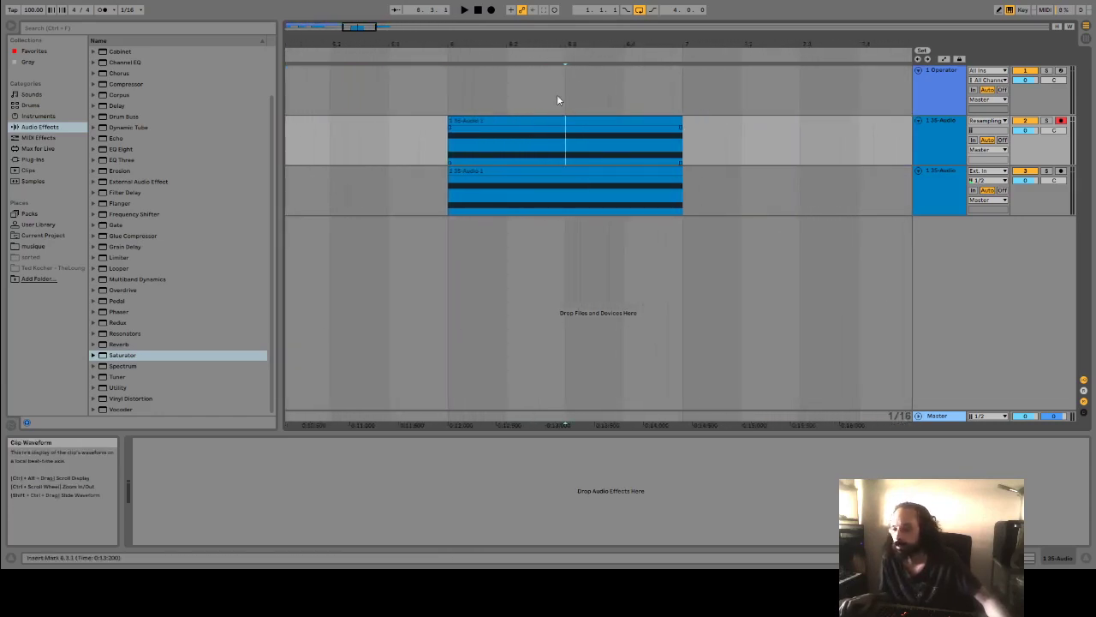
drag(599, 47, 602, 21)
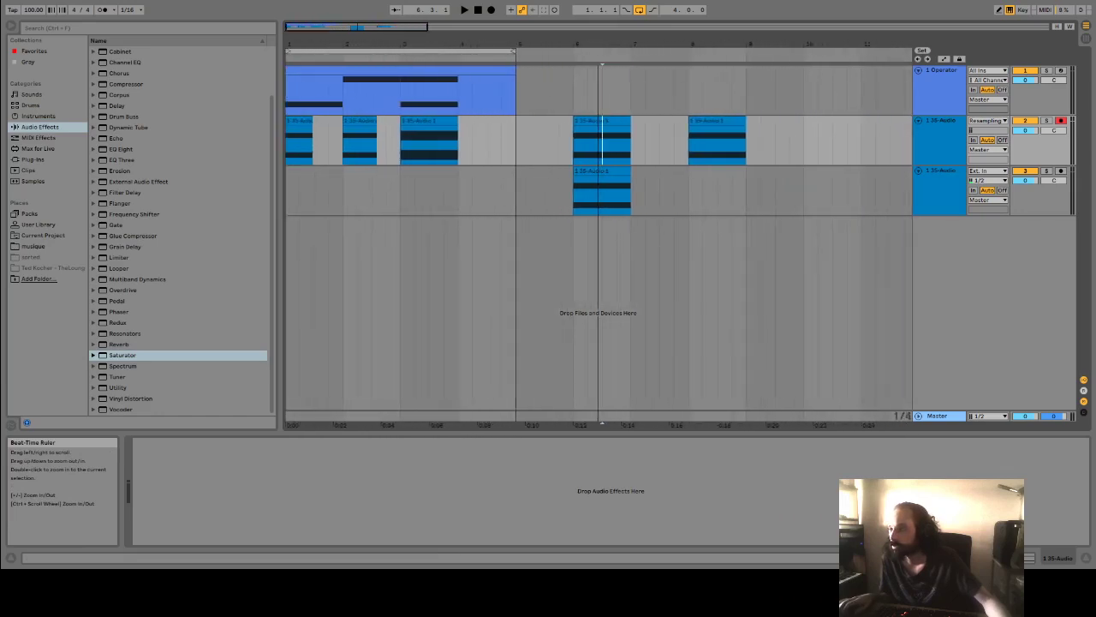
click(587, 161)
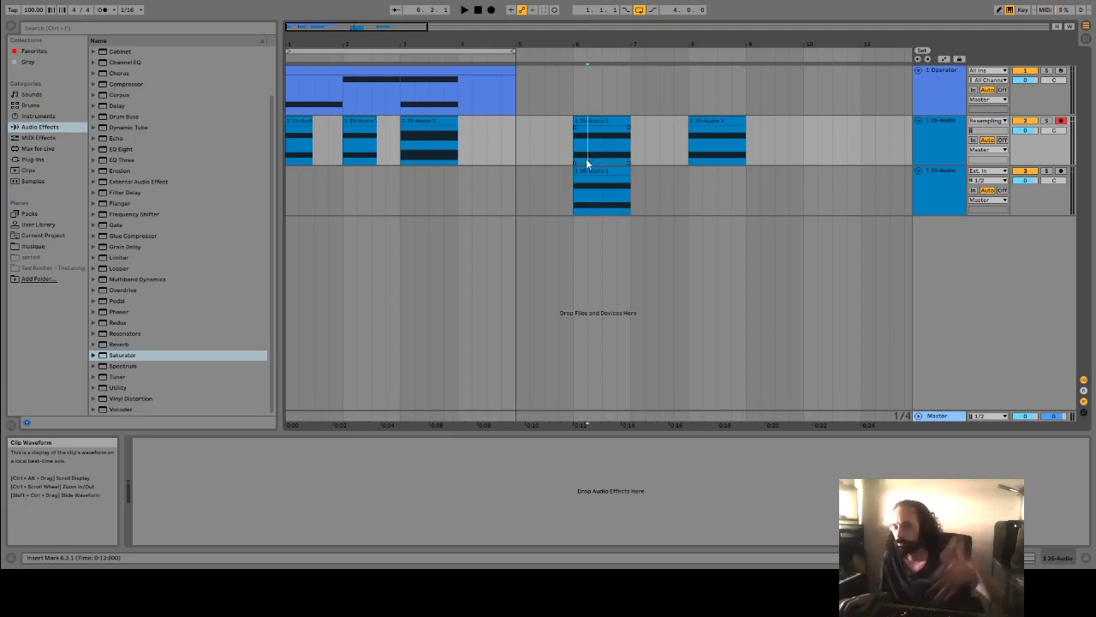